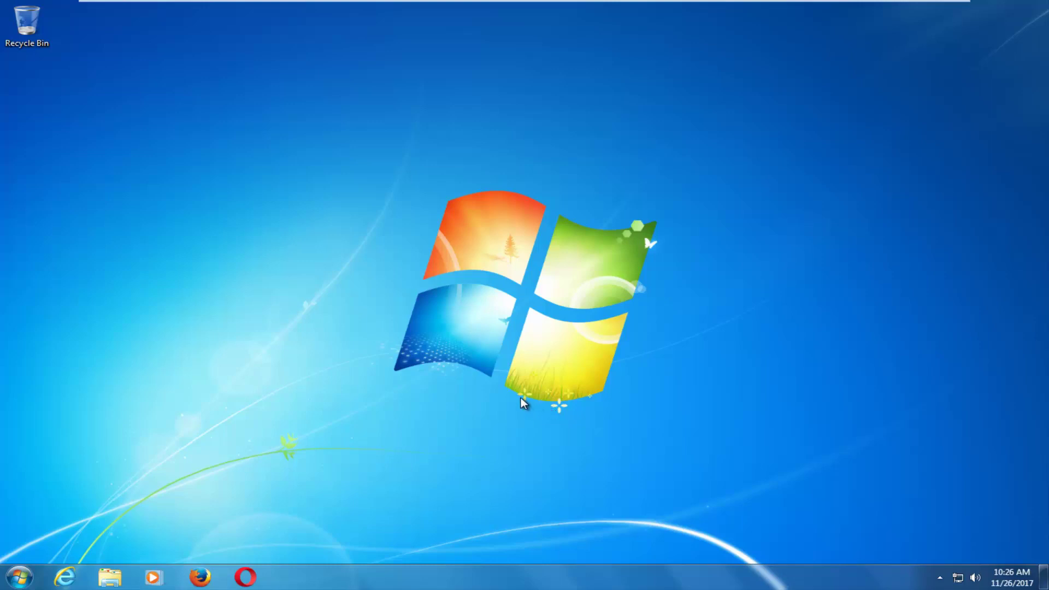
In Firefox, search Google for 'windows 10 media creation tool' using the autocomplete suggestion.
{"action": "left_click", "coordinate": [200, 577]}
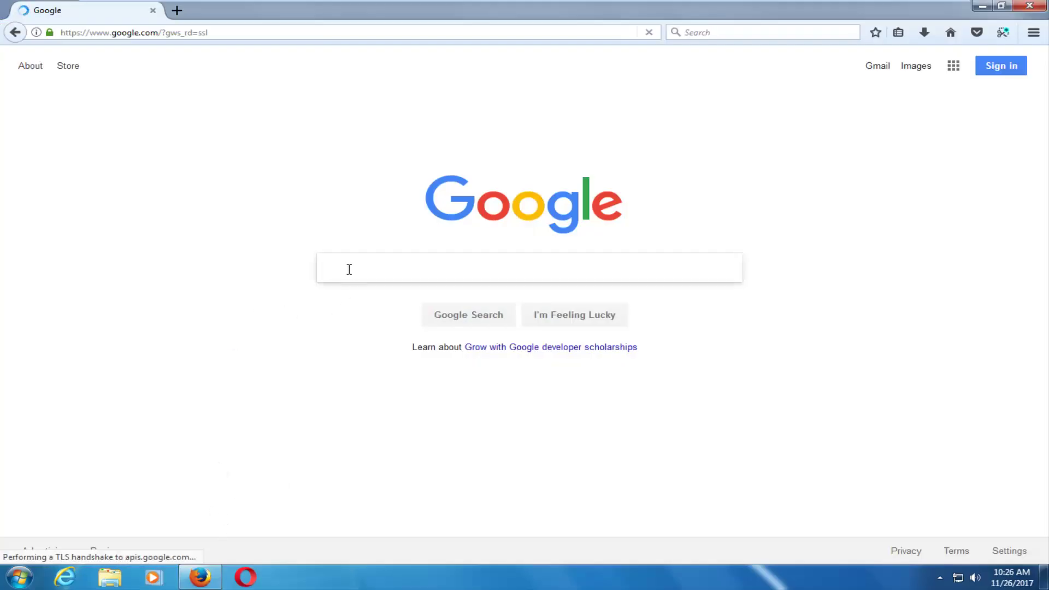
{"action": "type", "text": "windows "}
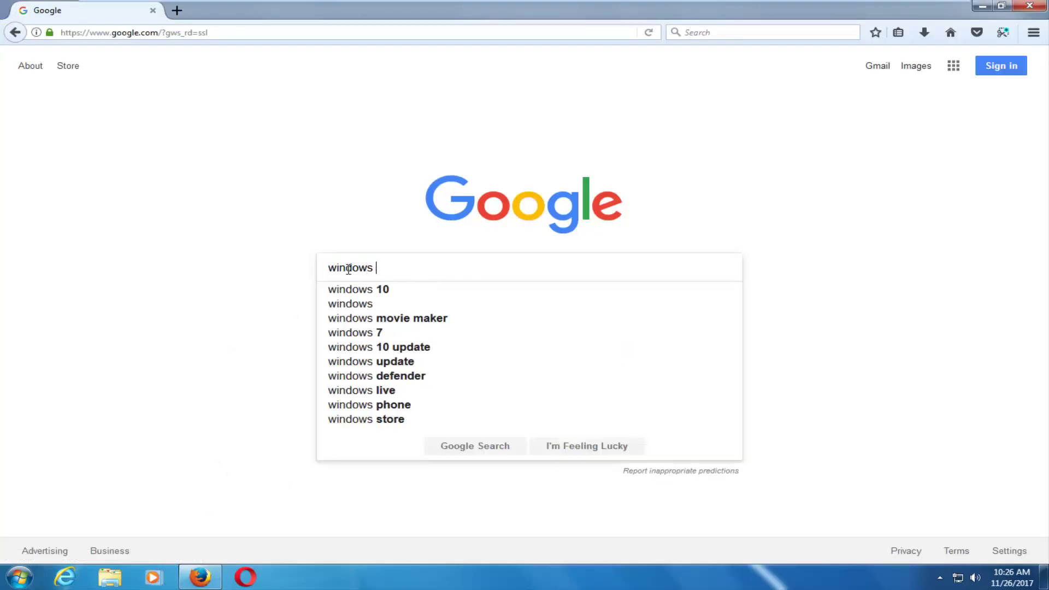
{"action": "type", "text": "10 media"}
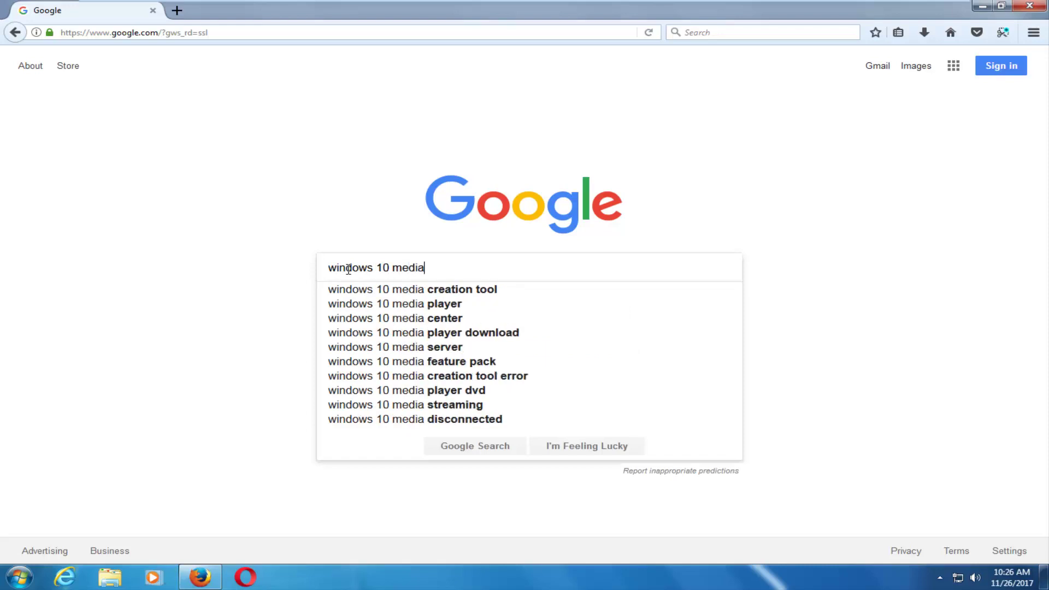
{"action": "key", "text": "Down"}
{"action": "key", "text": "Return"}
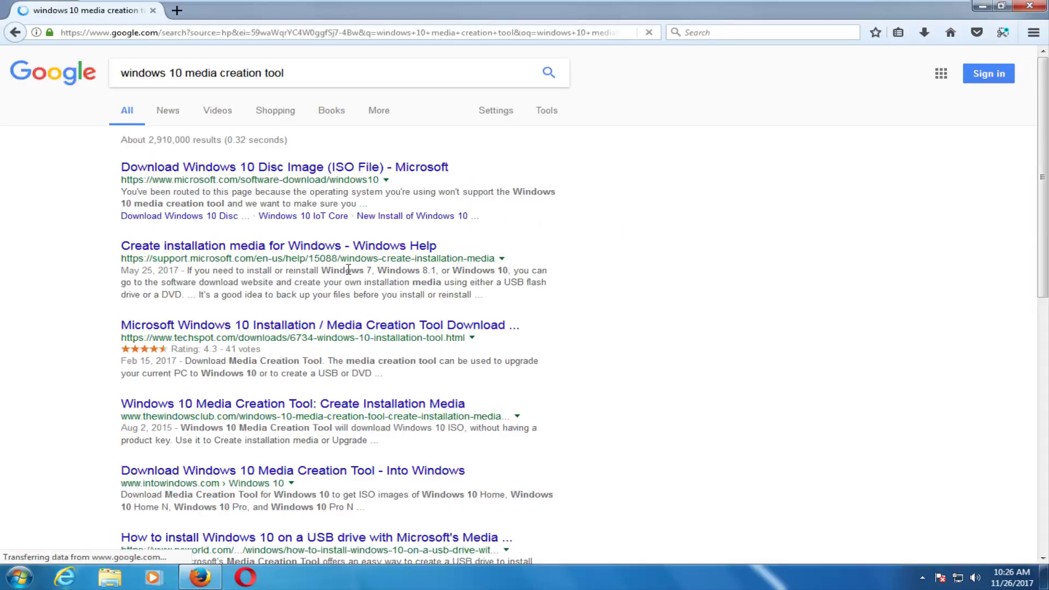
Download MediaCreationTool.exe from Microsoft's download page, run it, and minimize Firefox.
{"action": "left_click", "coordinate": [302, 170]}
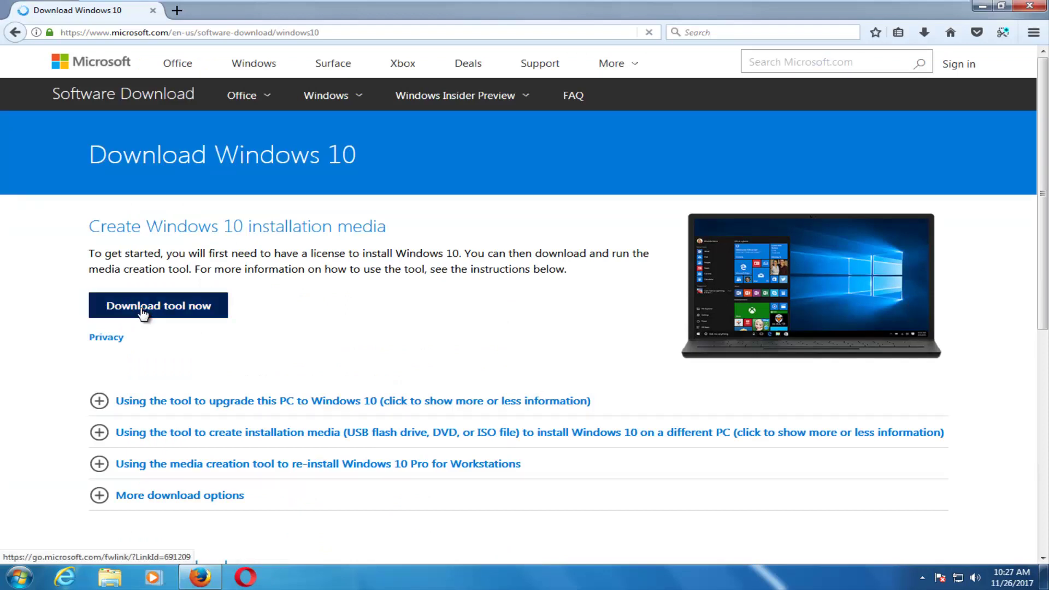
{"action": "left_click", "coordinate": [143, 314]}
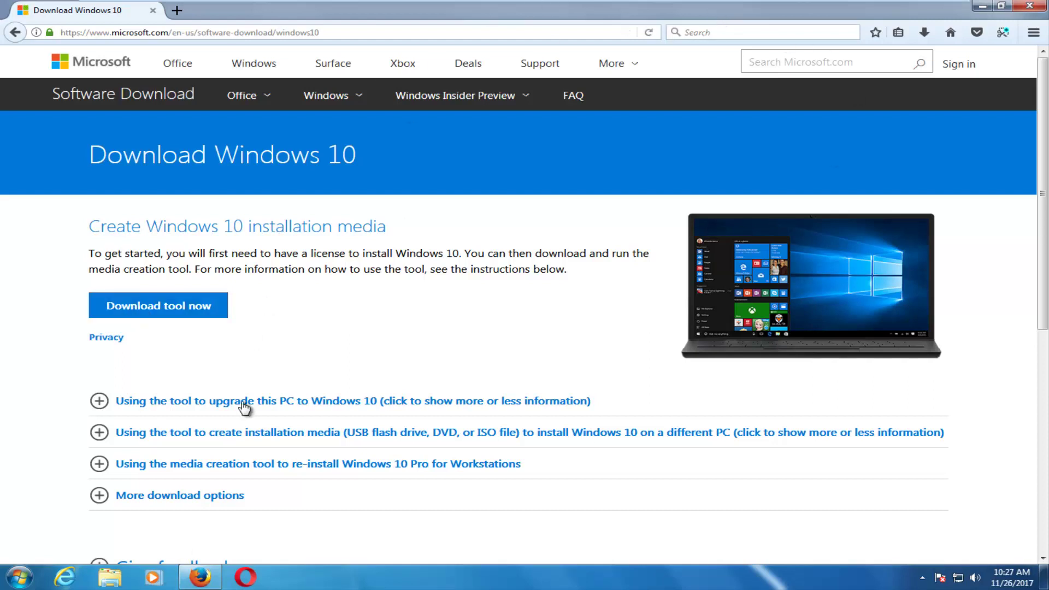
{"action": "left_click", "coordinate": [143, 311]}
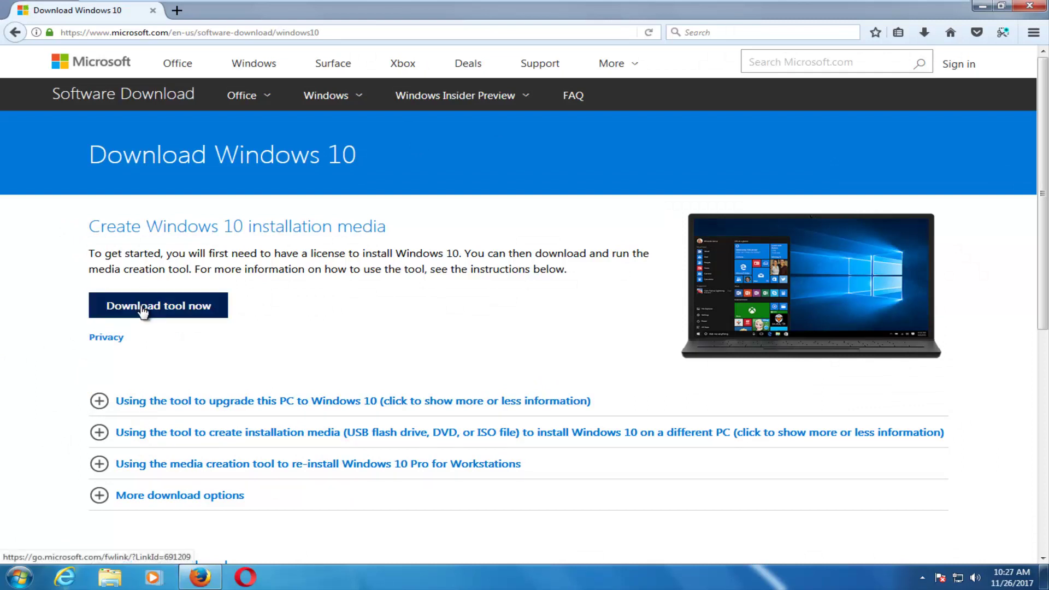
{"action": "left_click", "coordinate": [580, 328]}
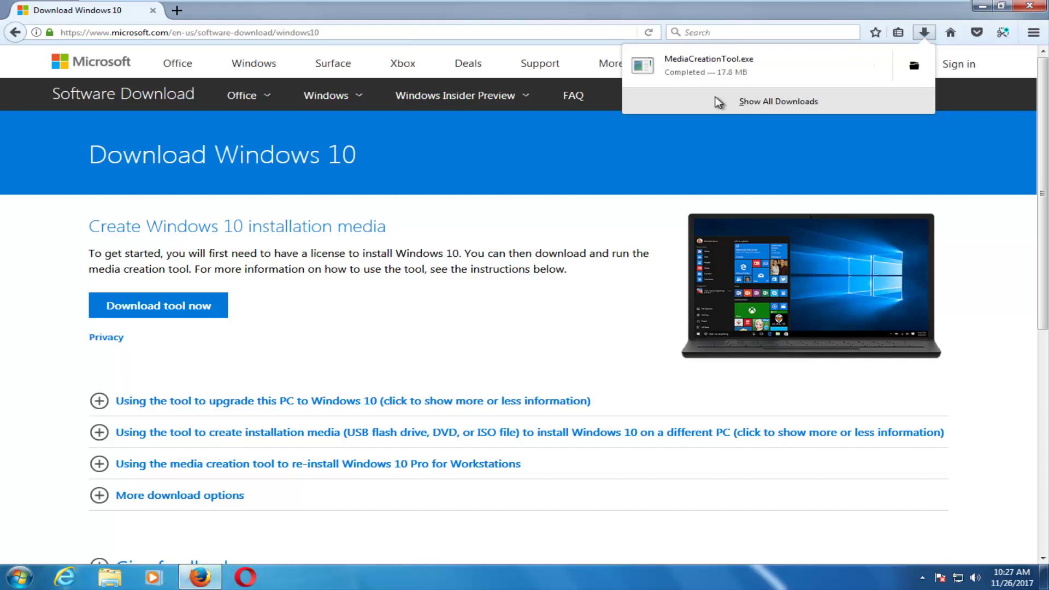
{"action": "left_click", "coordinate": [709, 68]}
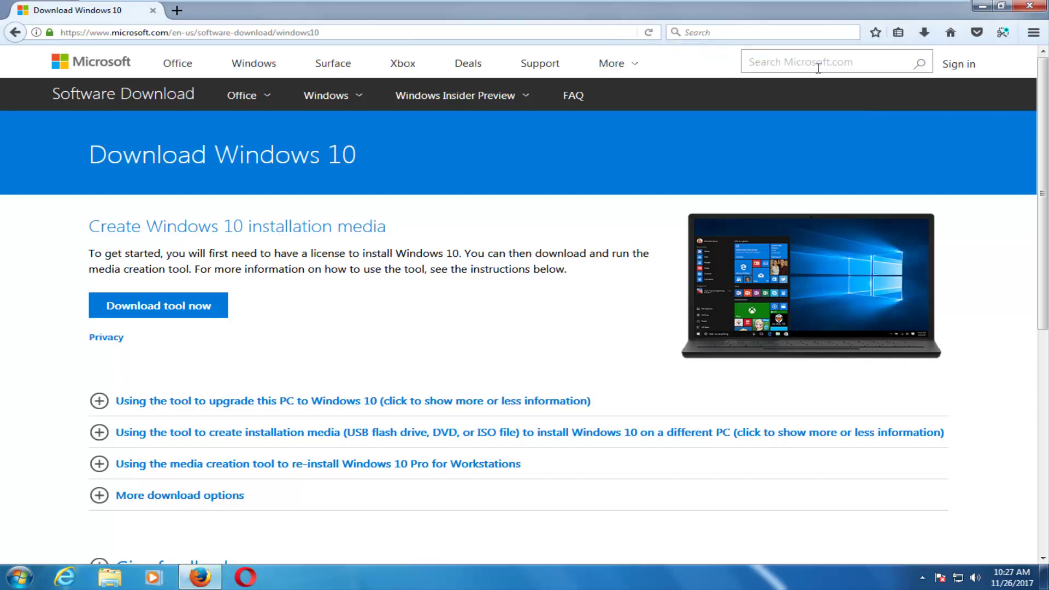
{"action": "left_click", "coordinate": [983, 7]}
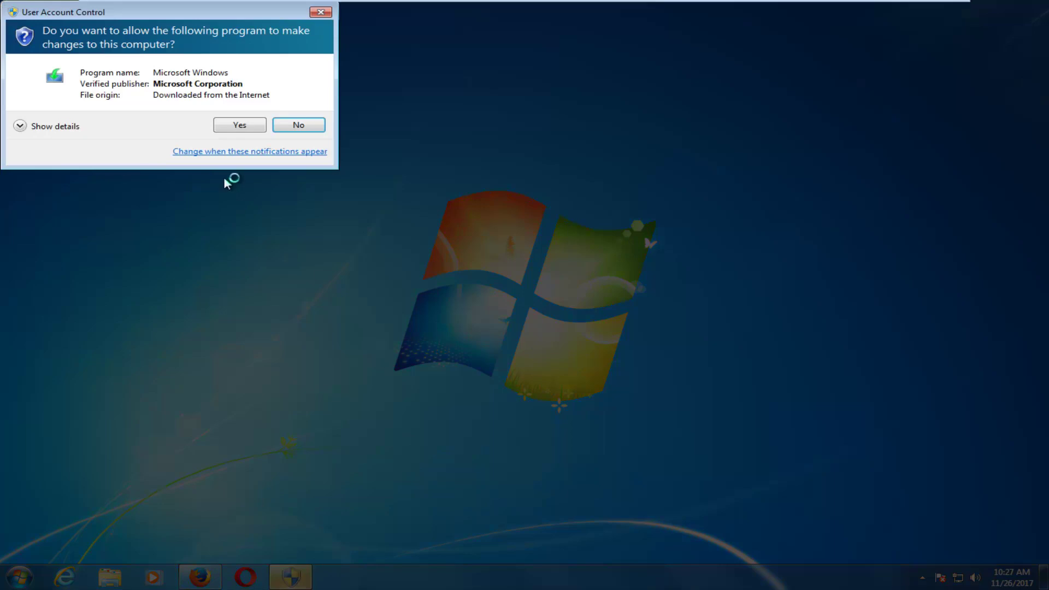
Approve the User Account Control prompt so Windows 10 Setup starts loading.
{"action": "left_click_drag", "start_coordinate": [206, 18], "coordinate": [555, 212]}
{"action": "left_click", "coordinate": [582, 313]}
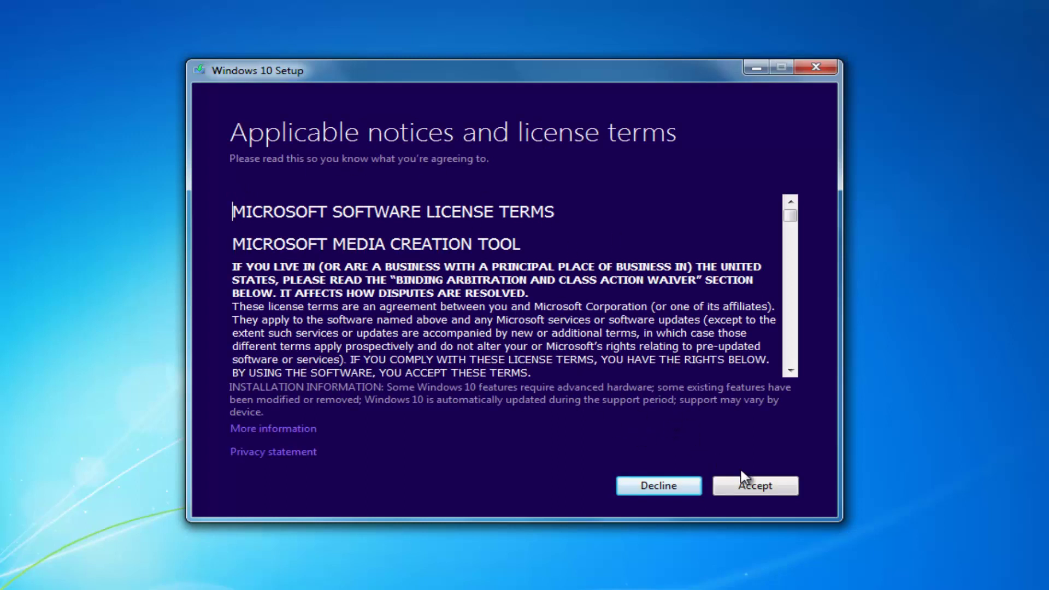
Accept the license and choose 'Create installation media (USB flash drive, DVD, or ISO file) for another PC'.
{"action": "left_click", "coordinate": [750, 488]}
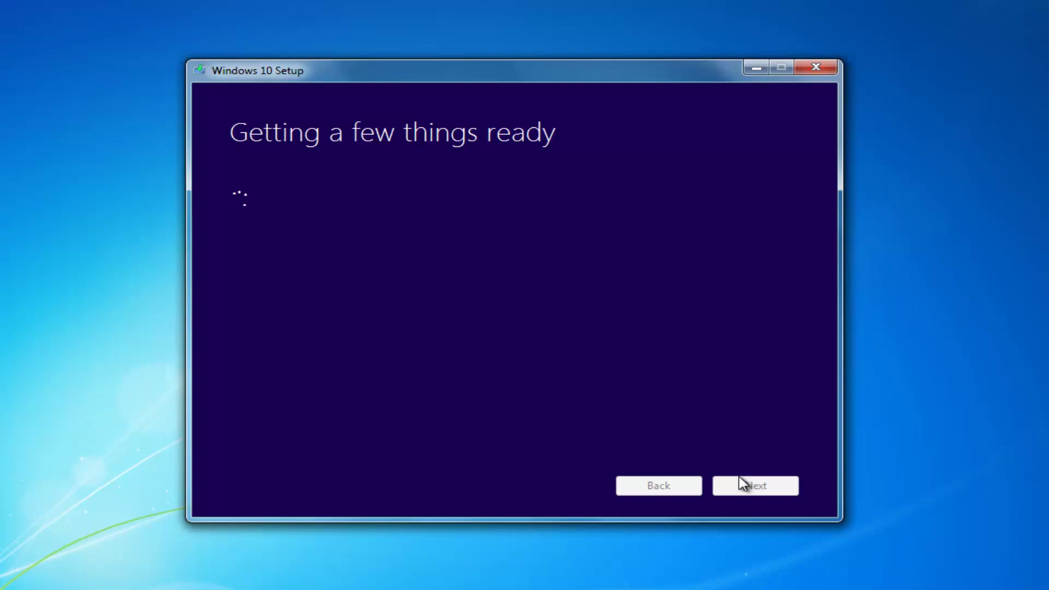
{"action": "left_click", "coordinate": [300, 223]}
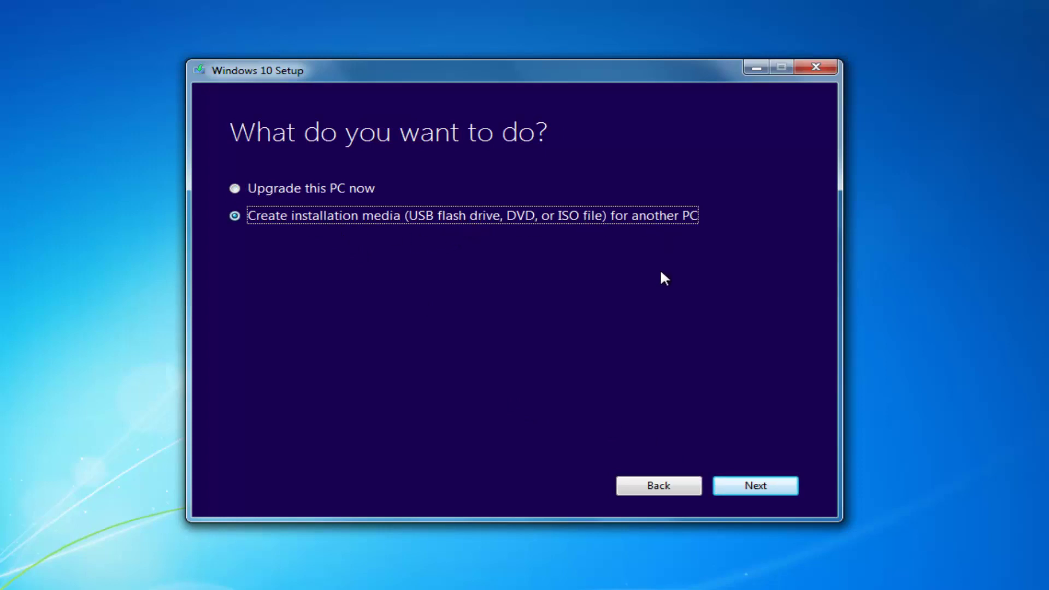
{"action": "left_click", "coordinate": [735, 485]}
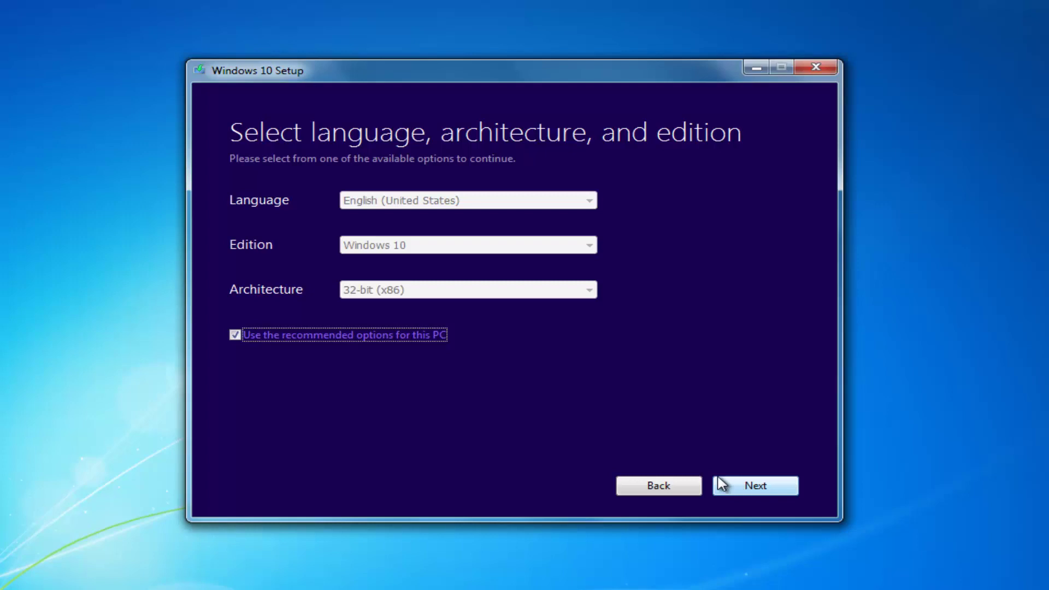
Keep English (United States), Windows 10, 32-bit (x86) on the language and edition page.
{"action": "left_click", "coordinate": [233, 335]}
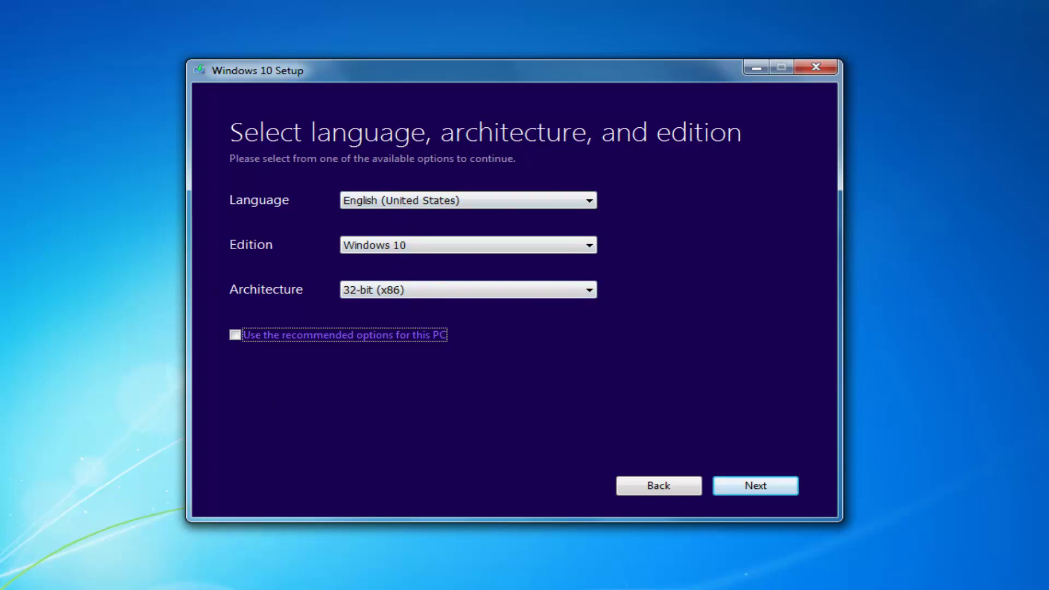
{"action": "left_click", "coordinate": [70, 246]}
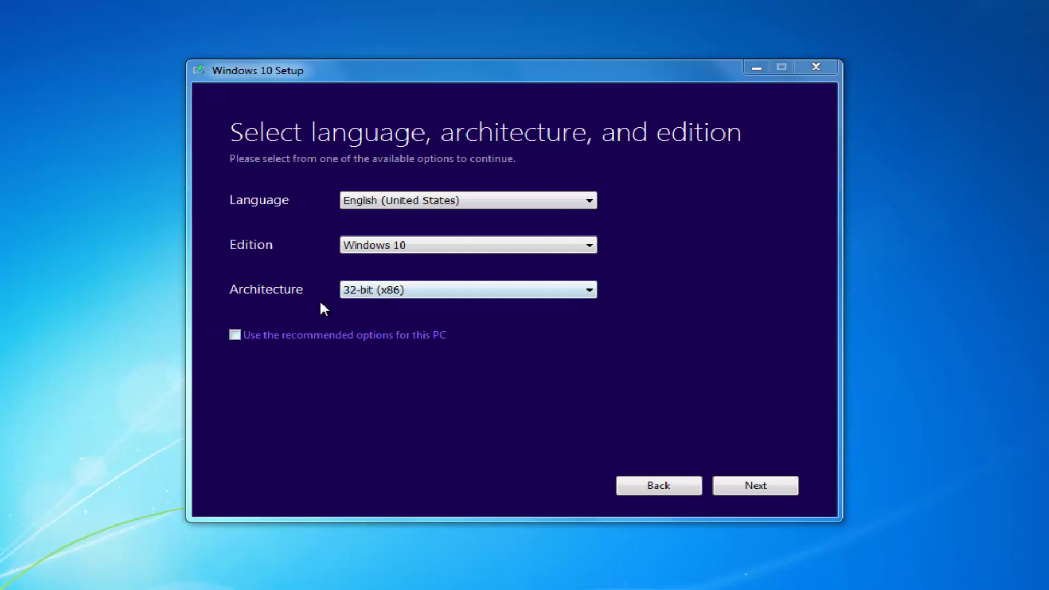
{"action": "left_click", "coordinate": [240, 334]}
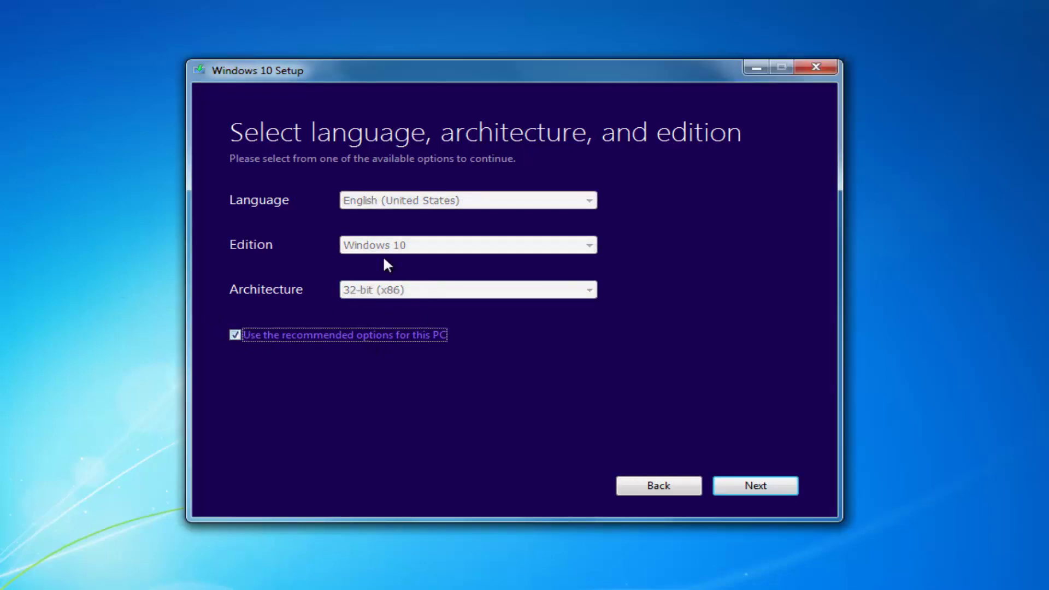
{"action": "left_click", "coordinate": [235, 336]}
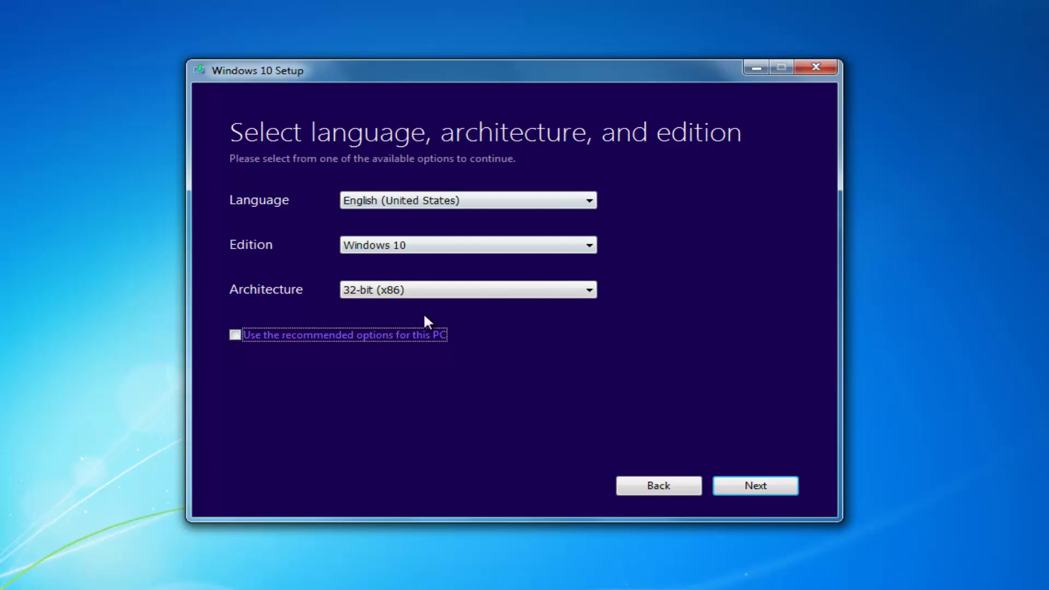
{"action": "left_click", "coordinate": [758, 488]}
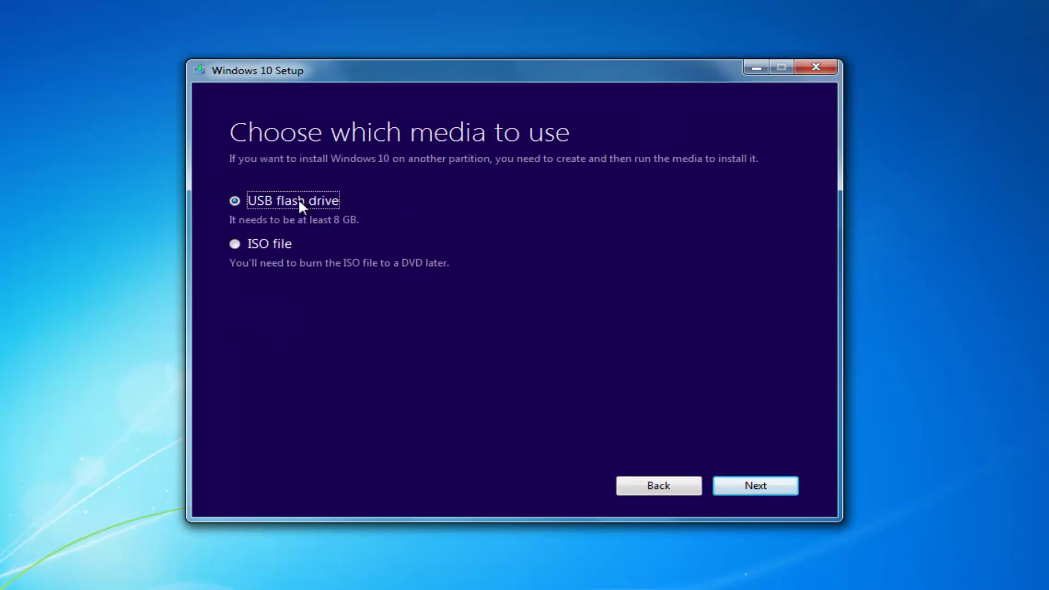
Choose ISO file rather than USB flash drive as the media to create.
{"action": "left_click", "coordinate": [262, 241]}
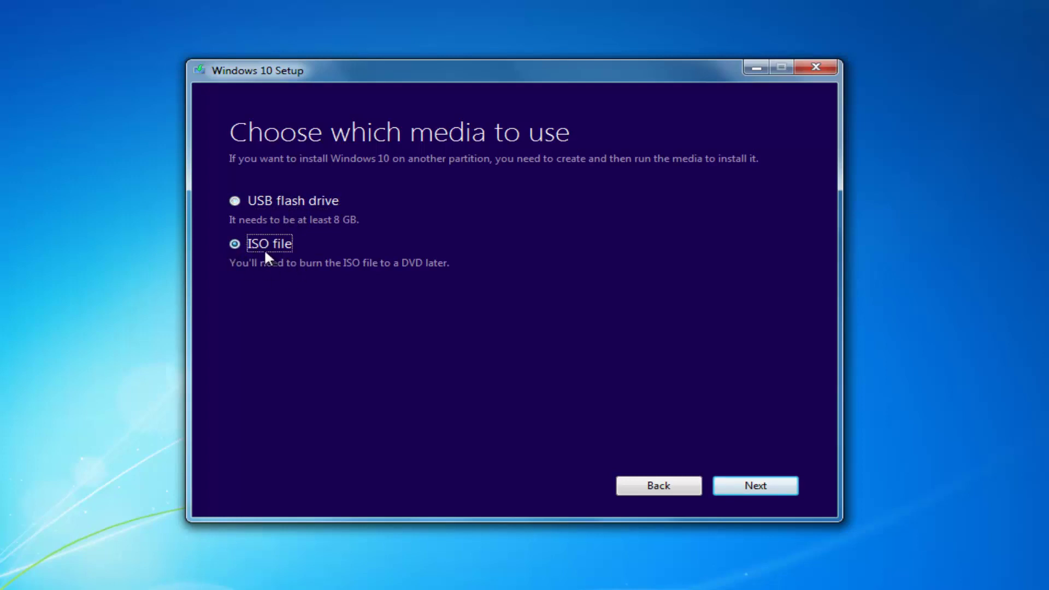
{"action": "left_click", "coordinate": [249, 202]}
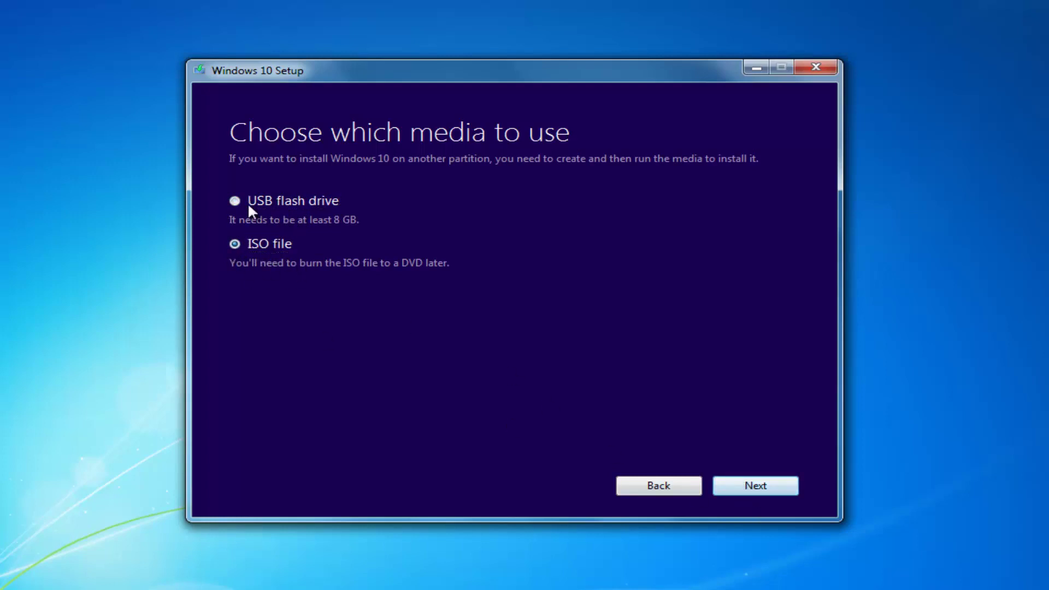
{"action": "left_click", "coordinate": [750, 486]}
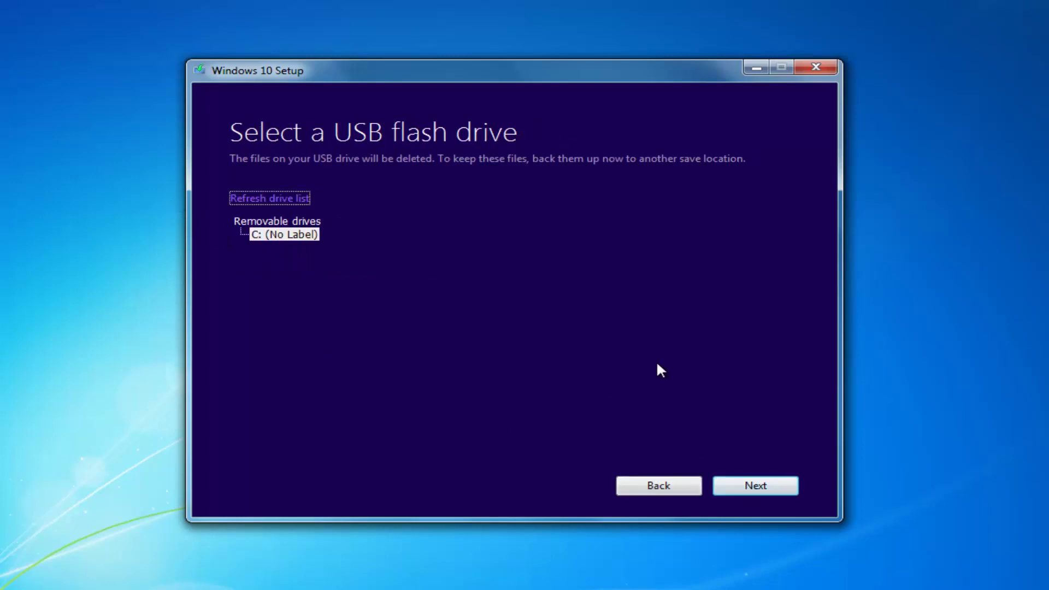
{"action": "left_click", "coordinate": [641, 485]}
{"action": "left_click", "coordinate": [258, 244]}
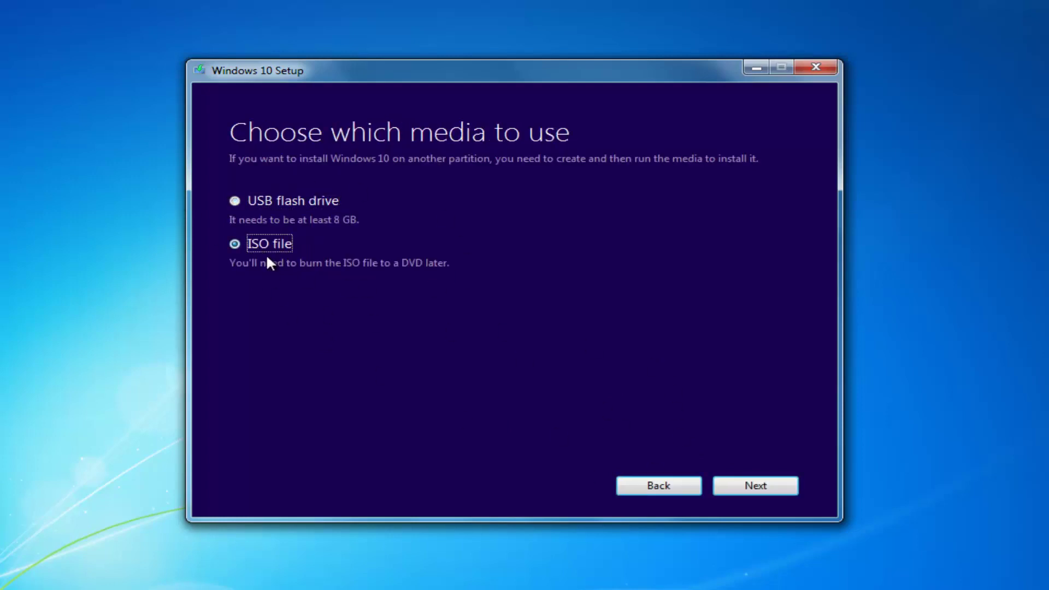
{"action": "left_click", "coordinate": [731, 488]}
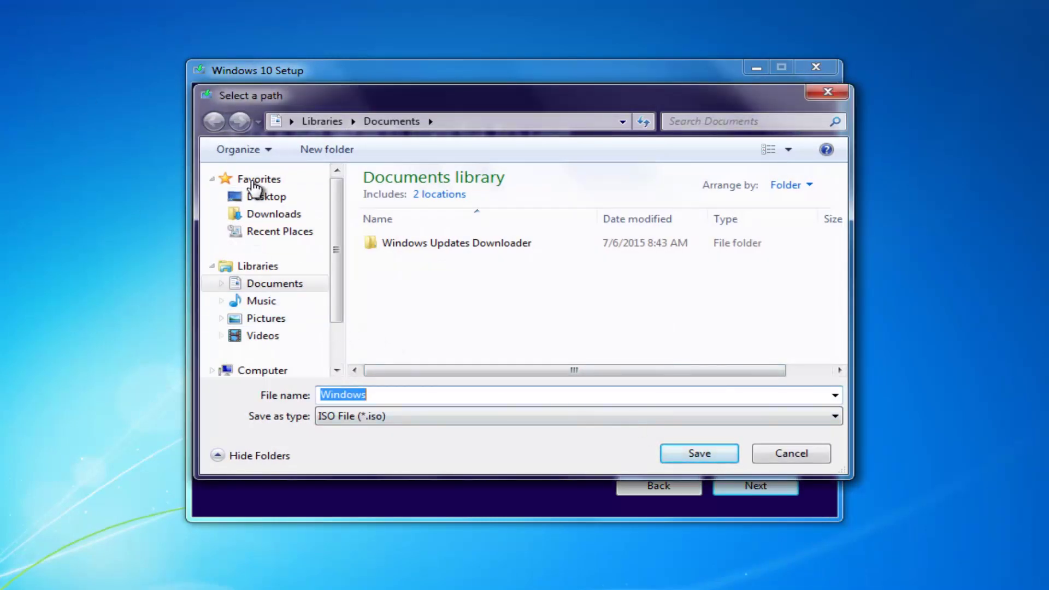
Set the Desktop as the ISO's save location in the Select a path dialog.
{"action": "left_click", "coordinate": [259, 202]}
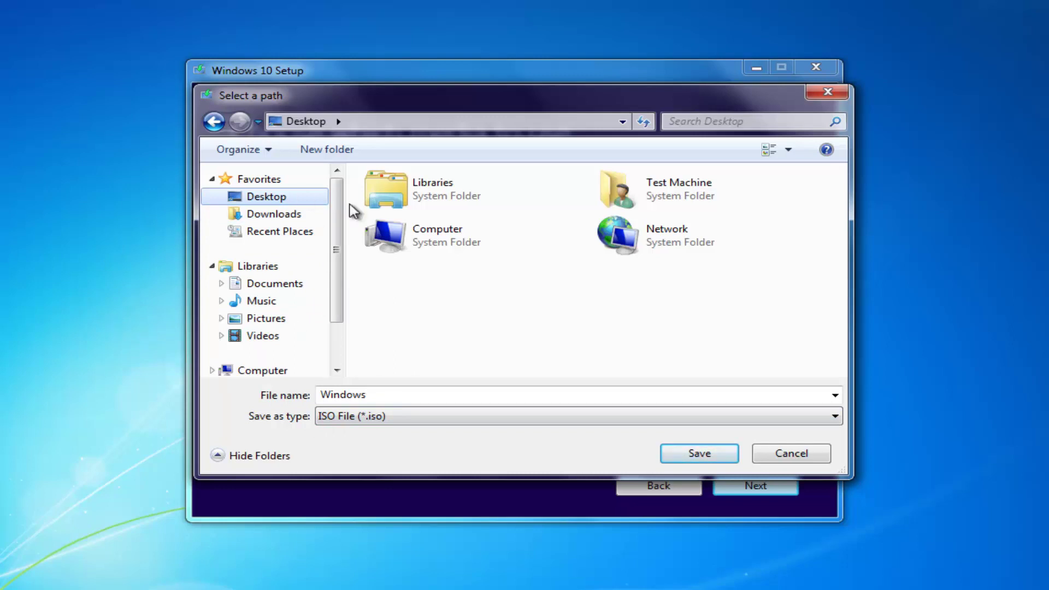
{"action": "left_click", "coordinate": [829, 93]}
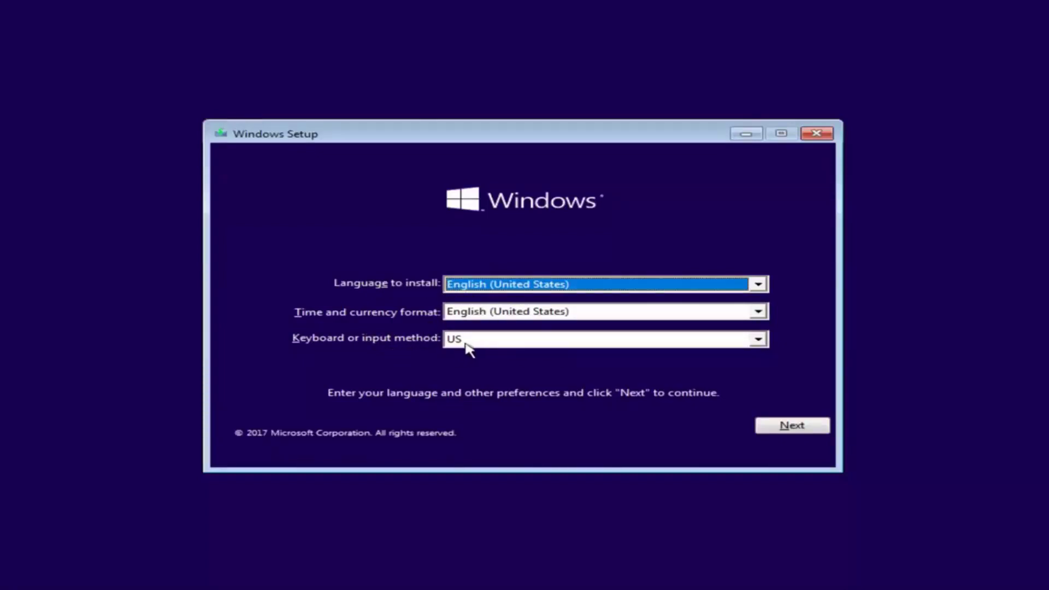
Accept the English (United States) language and US keyboard defaults, then choose Install now.
{"action": "left_click", "coordinate": [767, 429]}
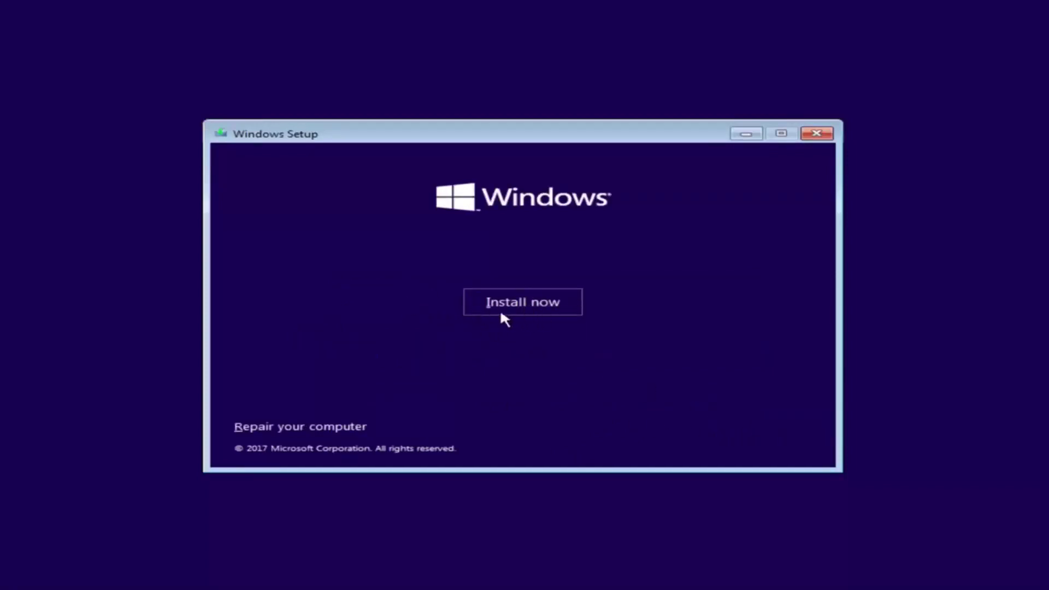
{"action": "left_click", "coordinate": [503, 309]}
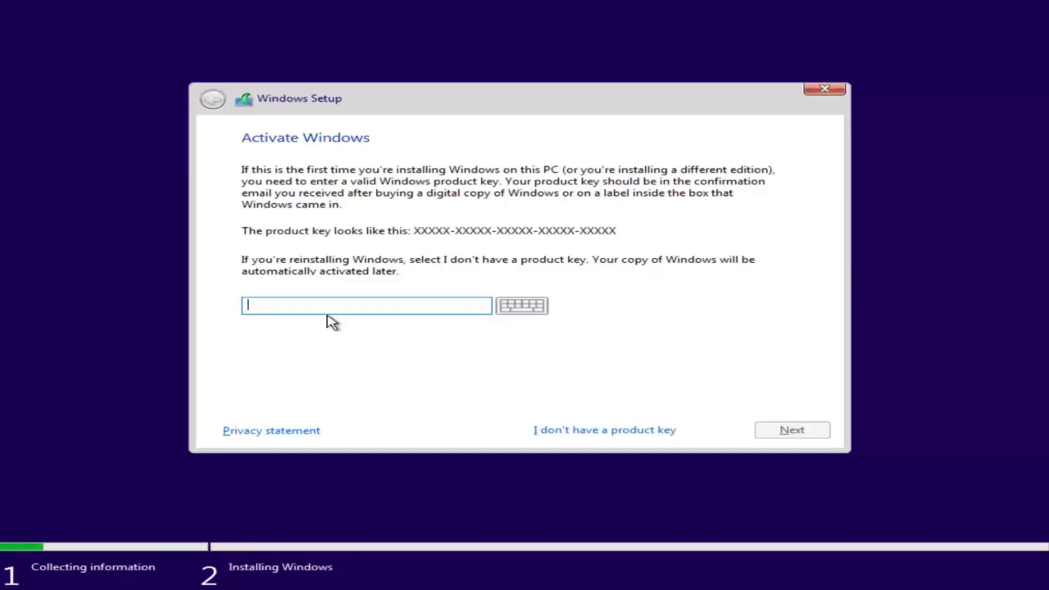
Skip the product key and select Windows 10 Pro (x86) as the edition.
{"action": "left_click", "coordinate": [563, 431]}
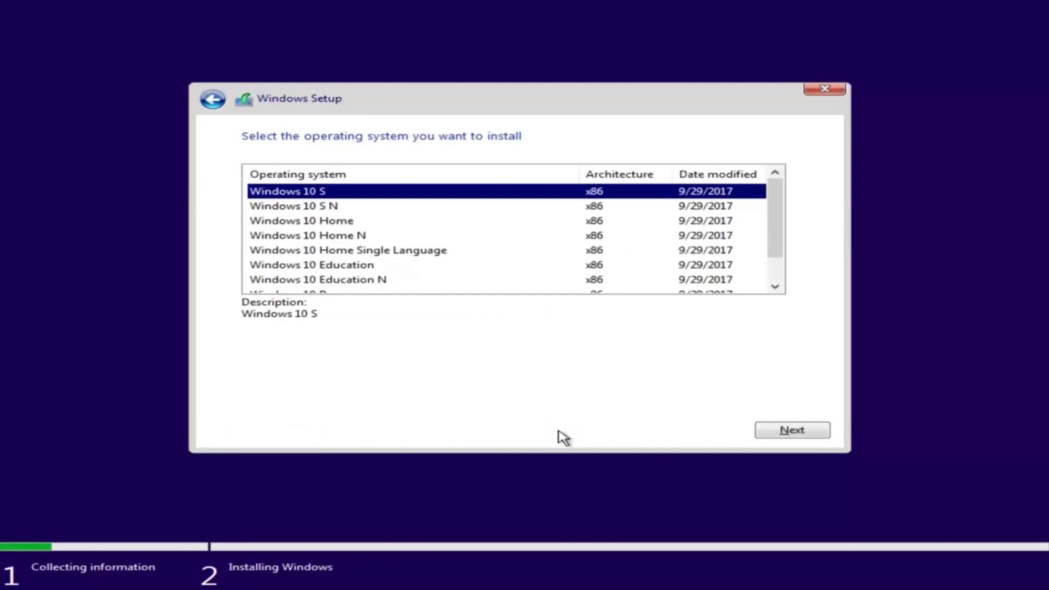
{"action": "mouse_move", "coordinate": [770, 206]}
{"action": "left_mouse_down"}
{"action": "mouse_move", "coordinate": [769, 243]}
{"action": "mouse_move", "coordinate": [769, 186]}
{"action": "left_mouse_up"}
{"action": "left_click", "coordinate": [335, 221]}
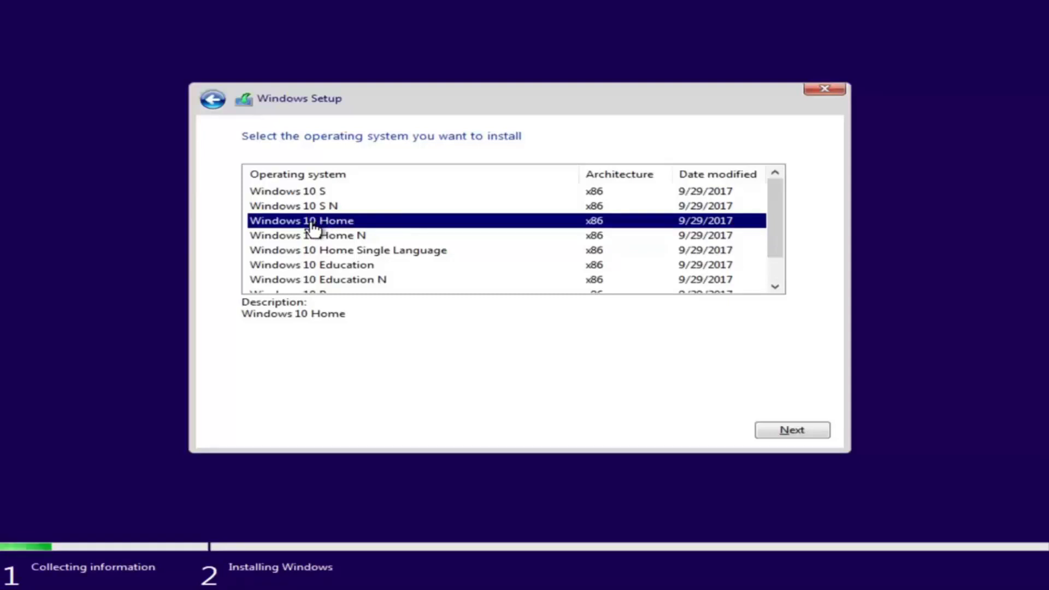
{"action": "scroll", "coordinate": [372, 243], "scroll_direction": "down", "scroll_amount": 1}
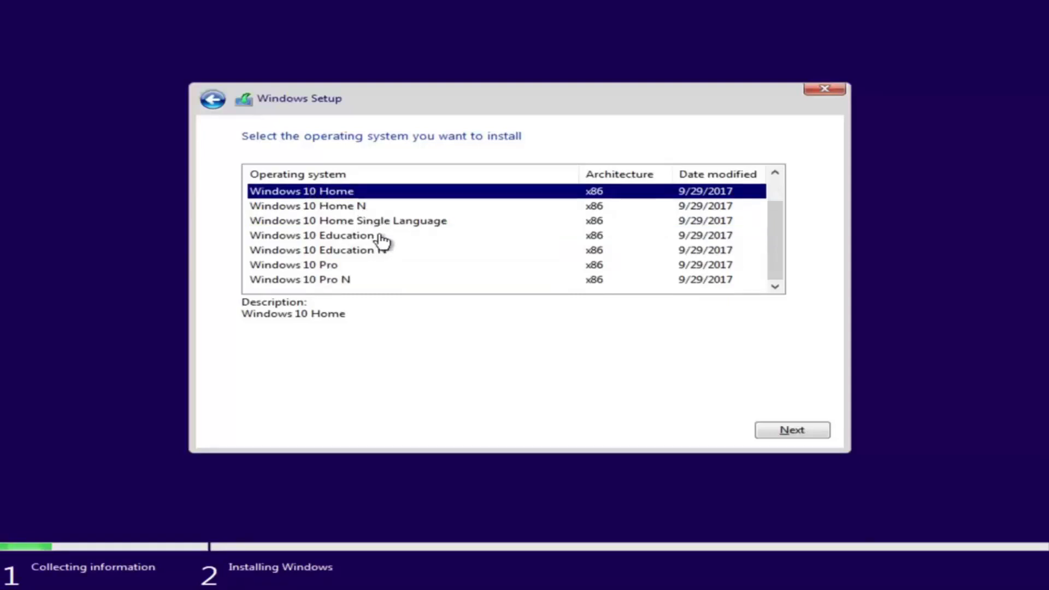
{"action": "left_click", "coordinate": [270, 268]}
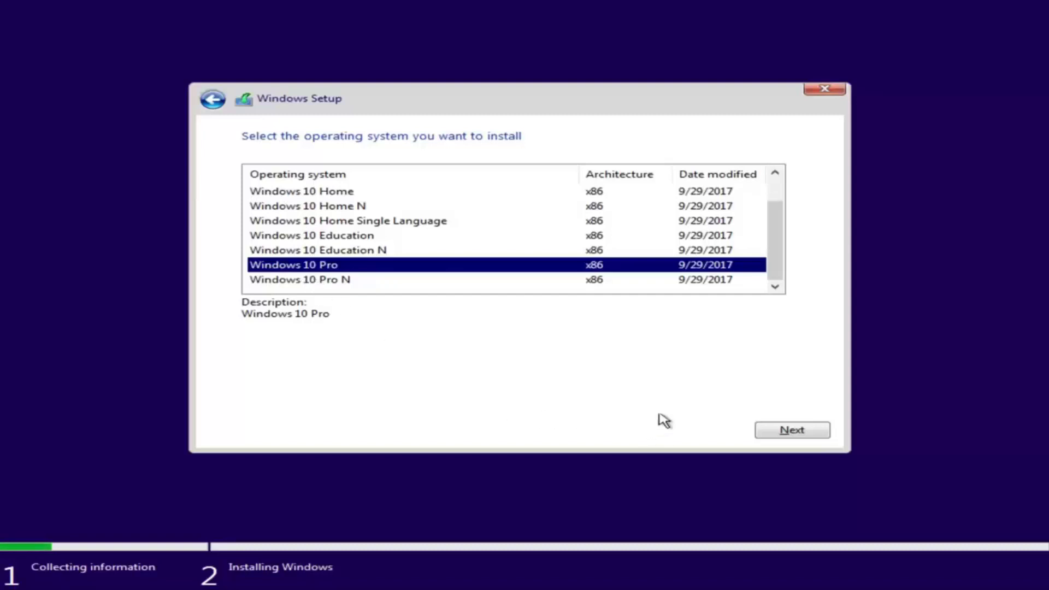
{"action": "left_click", "coordinate": [790, 430]}
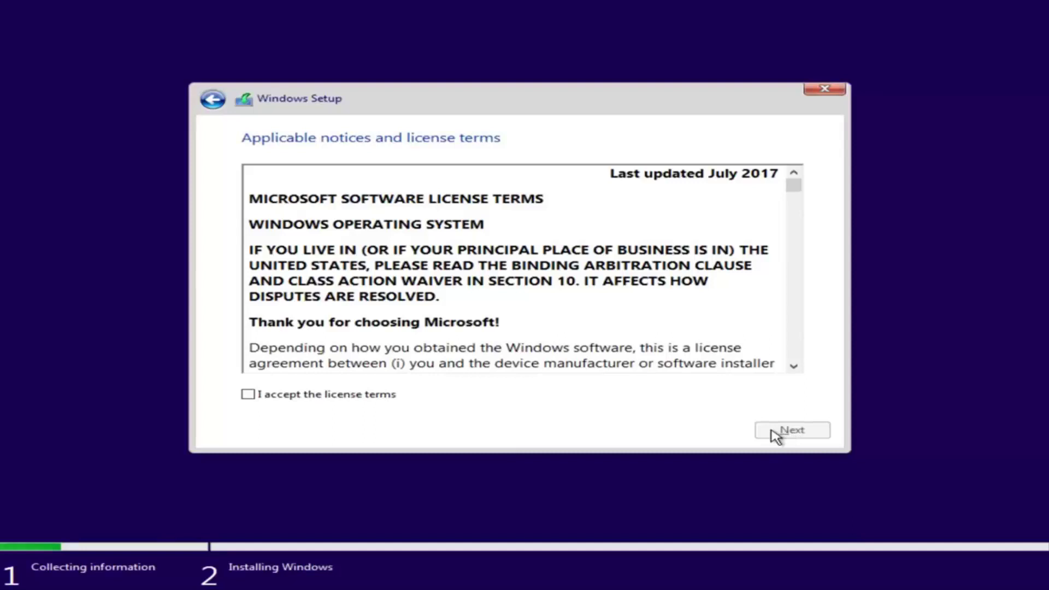
Tick 'I accept the license terms' and go on to the Upgrade or Custom choice.
{"action": "left_click", "coordinate": [248, 395]}
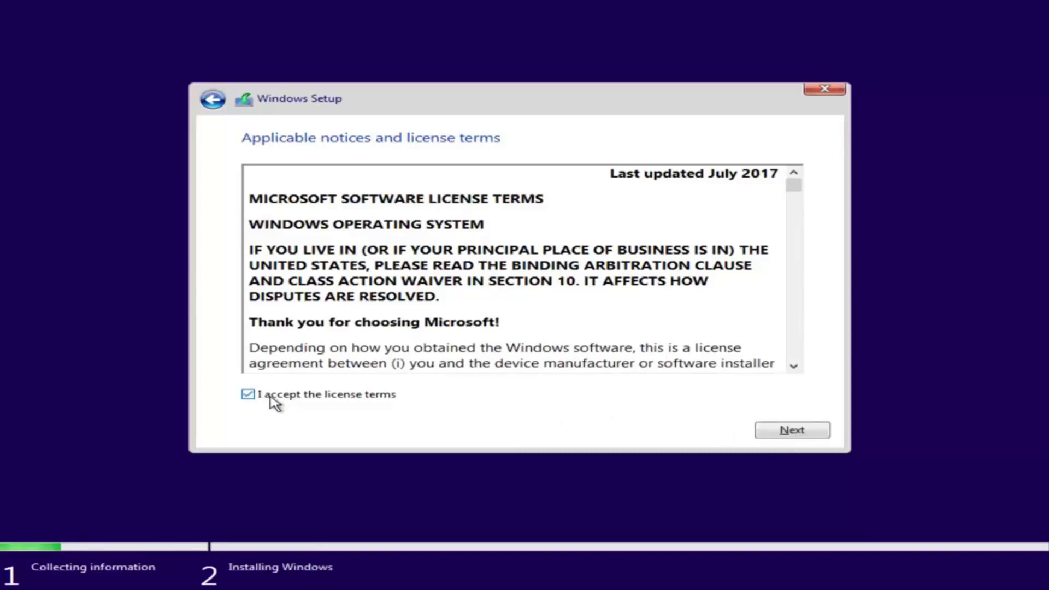
{"action": "mouse_move", "coordinate": [792, 189]}
{"action": "left_mouse_down"}
{"action": "mouse_move", "coordinate": [796, 241]}
{"action": "mouse_move", "coordinate": [794, 185]}
{"action": "left_mouse_up"}
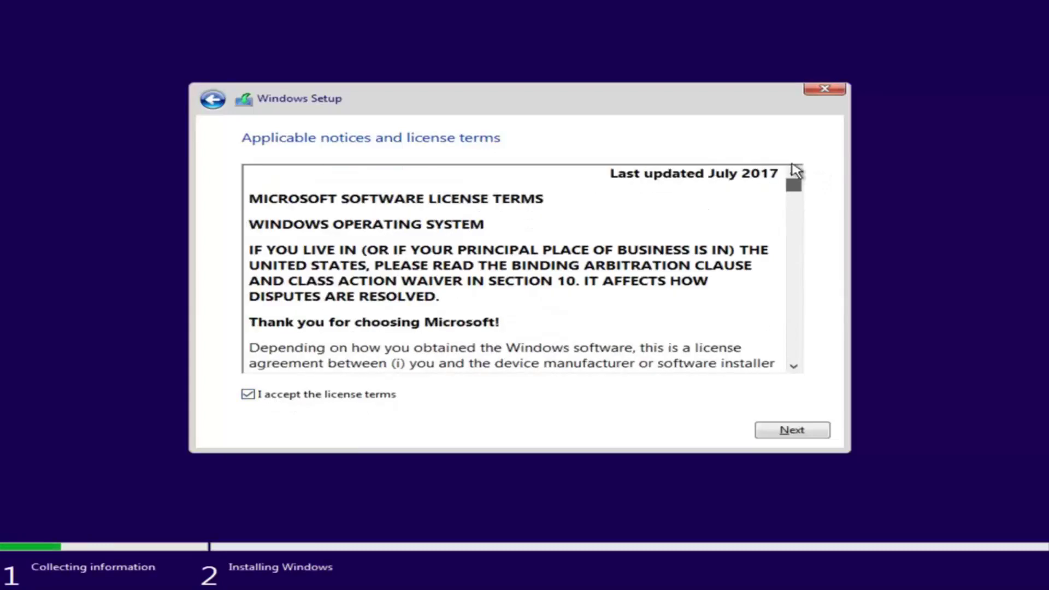
{"action": "left_click", "coordinate": [789, 437]}
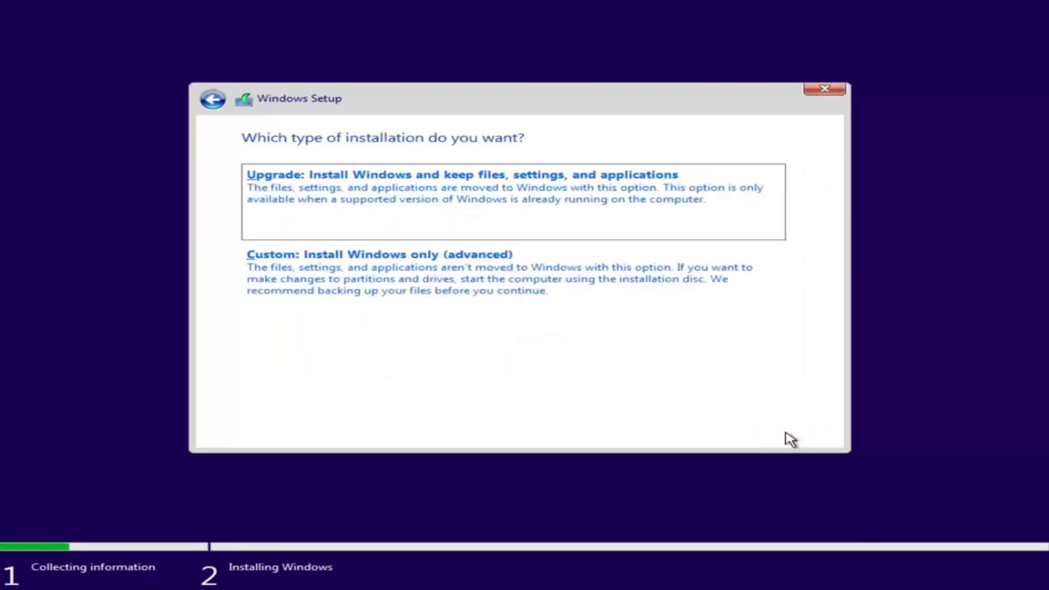
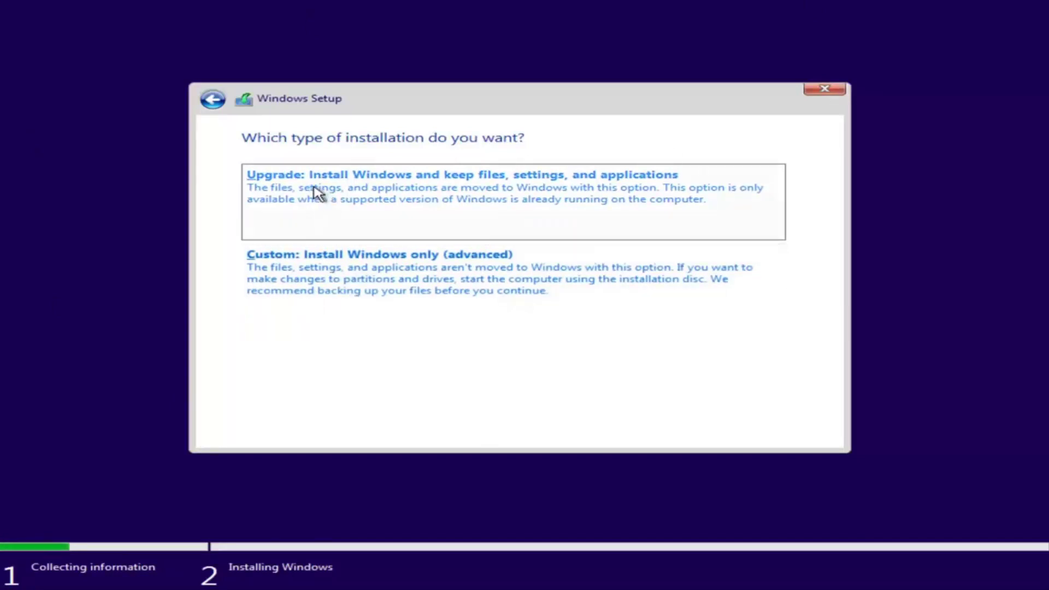
Choose a Custom install onto Drive 0's 25.0 GB unallocated space and start installing.
{"action": "left_click", "coordinate": [311, 293]}
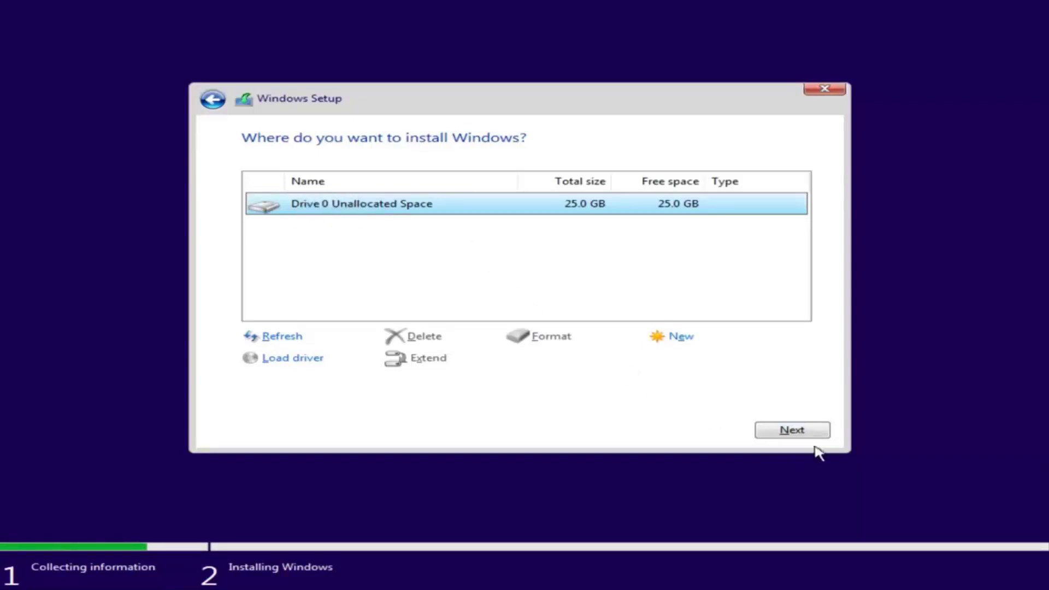
{"action": "left_click", "coordinate": [788, 430]}
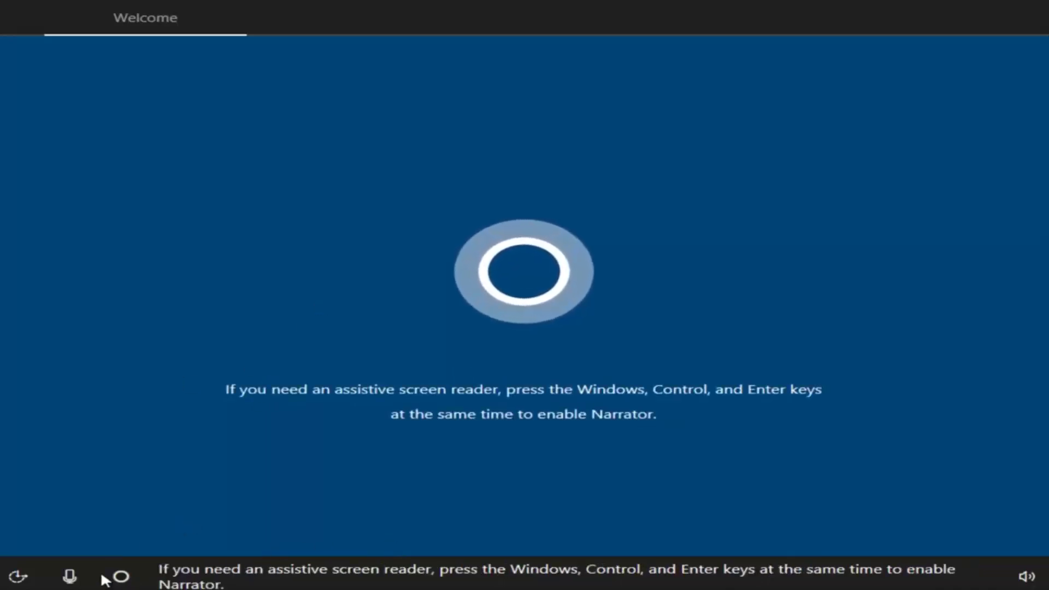
Unmute the setup sound, then accept United States as region and US as keyboard layout.
{"action": "left_click", "coordinate": [1031, 577]}
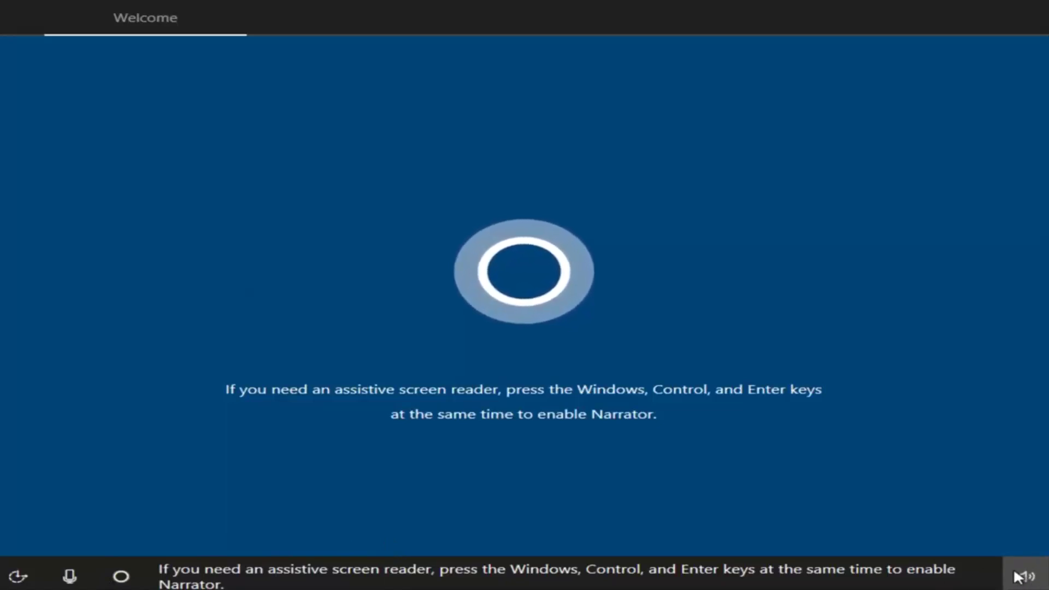
{"action": "left_click", "coordinate": [1031, 577]}
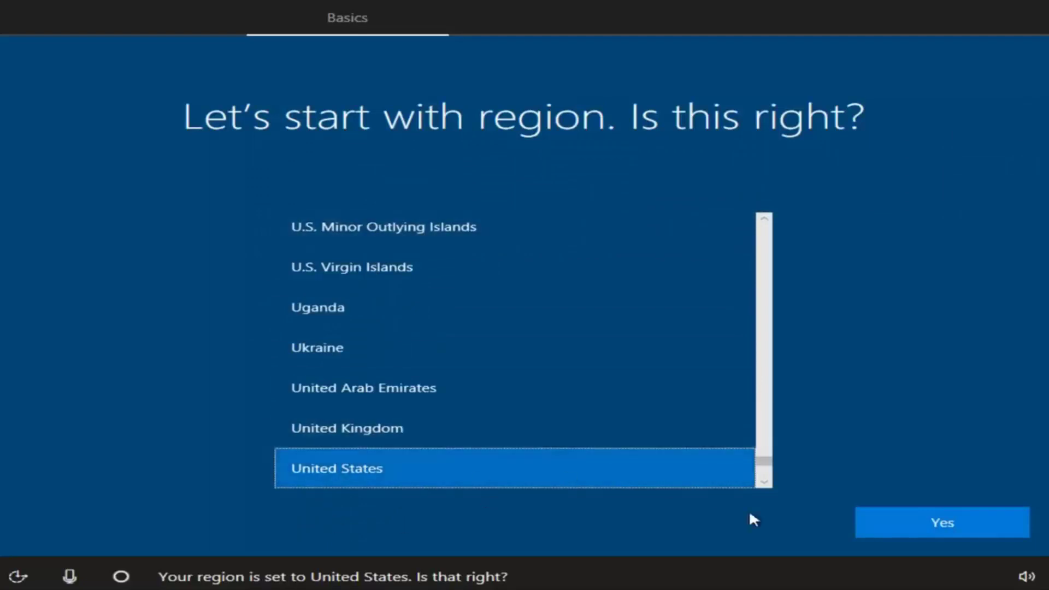
{"action": "left_click", "coordinate": [914, 525]}
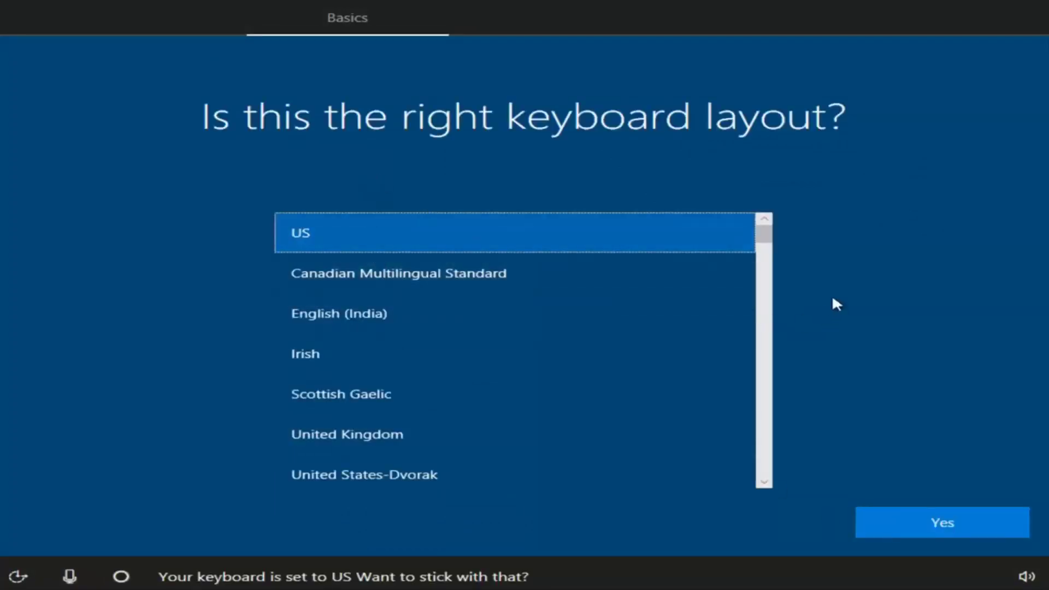
{"action": "mouse_move", "coordinate": [768, 239]}
{"action": "left_mouse_down"}
{"action": "mouse_move", "coordinate": [765, 304]}
{"action": "mouse_move", "coordinate": [766, 235]}
{"action": "left_mouse_up"}
{"action": "left_click", "coordinate": [921, 521]}
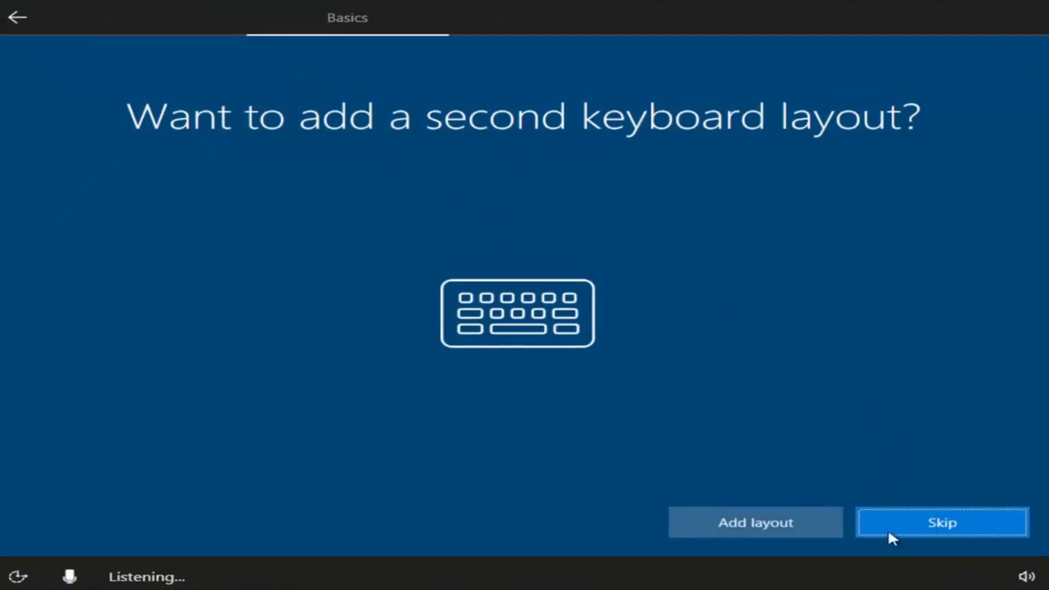
Skip adding a second keyboard layout.
{"action": "left_click", "coordinate": [936, 526]}
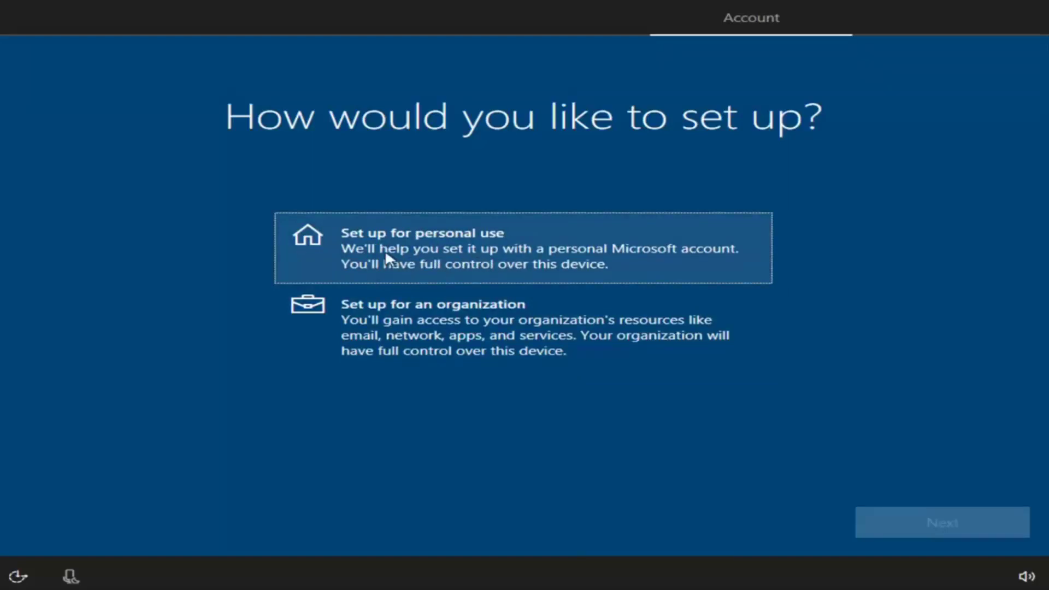
Choose personal use with an Offline account, declining the offer to sign in with Microsoft.
{"action": "left_click", "coordinate": [386, 250]}
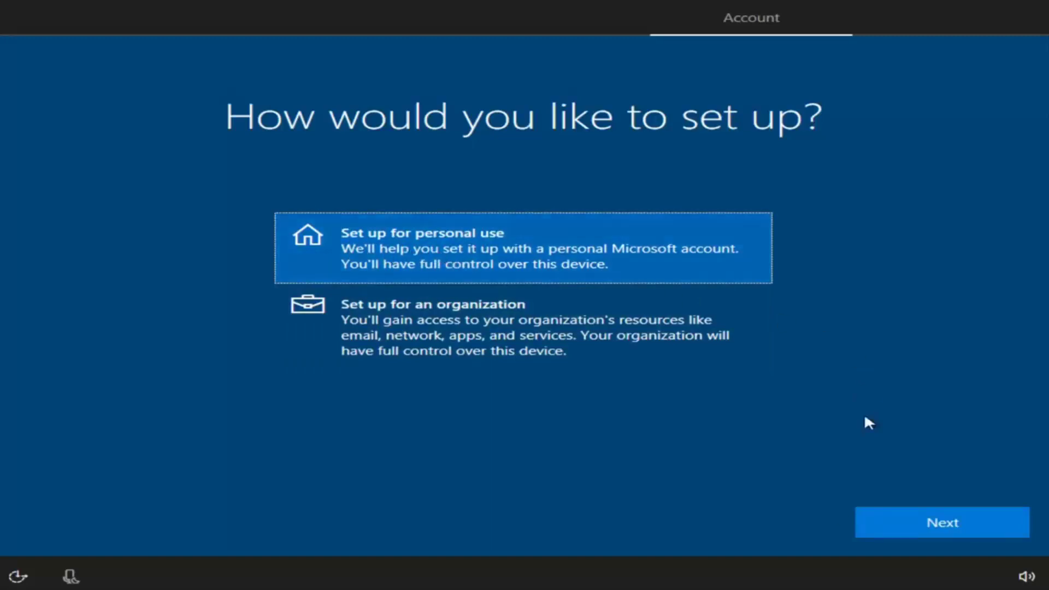
{"action": "left_click", "coordinate": [903, 523]}
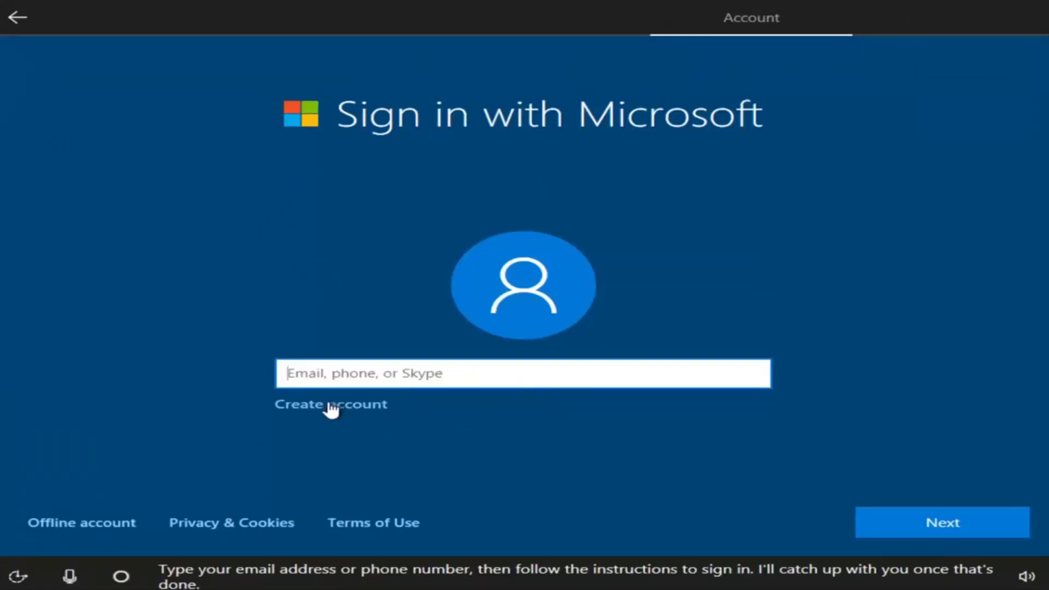
{"action": "left_click", "coordinate": [66, 535]}
{"action": "left_click", "coordinate": [76, 524]}
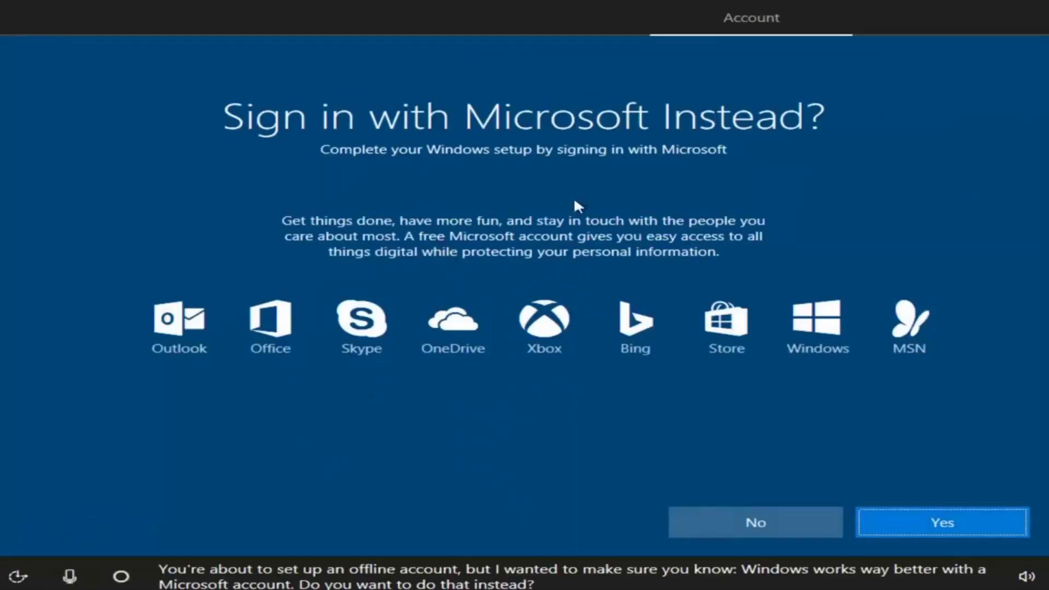
{"action": "left_click", "coordinate": [731, 521]}
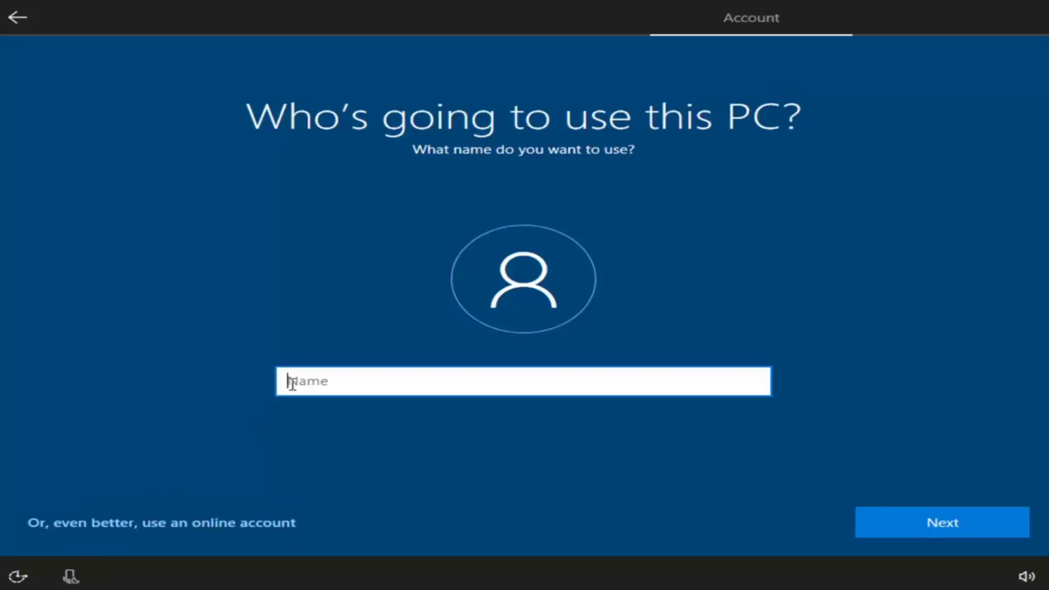
Enter the user's full name as the local account name.
{"action": "type", "text": "John Smith"}
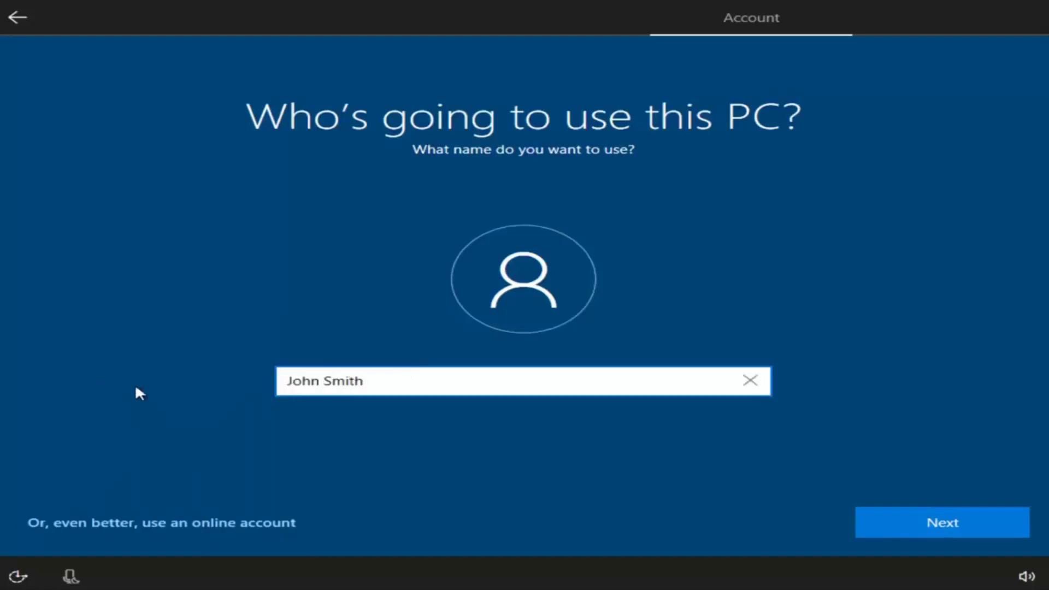
{"action": "left_click", "coordinate": [907, 524]}
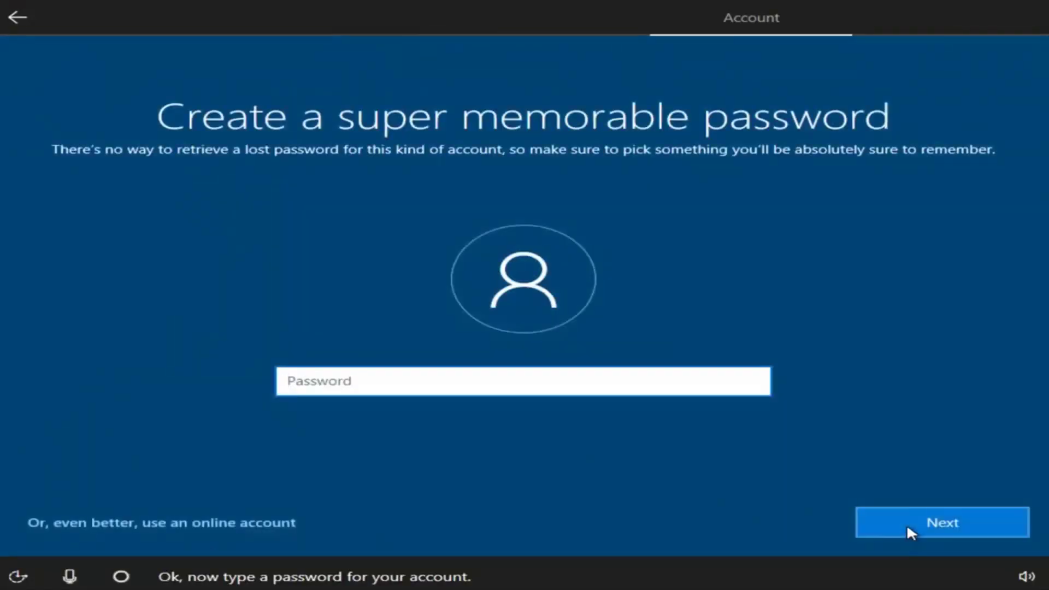
Enter the local account password.
{"action": "type", "text": "•••••••••"}
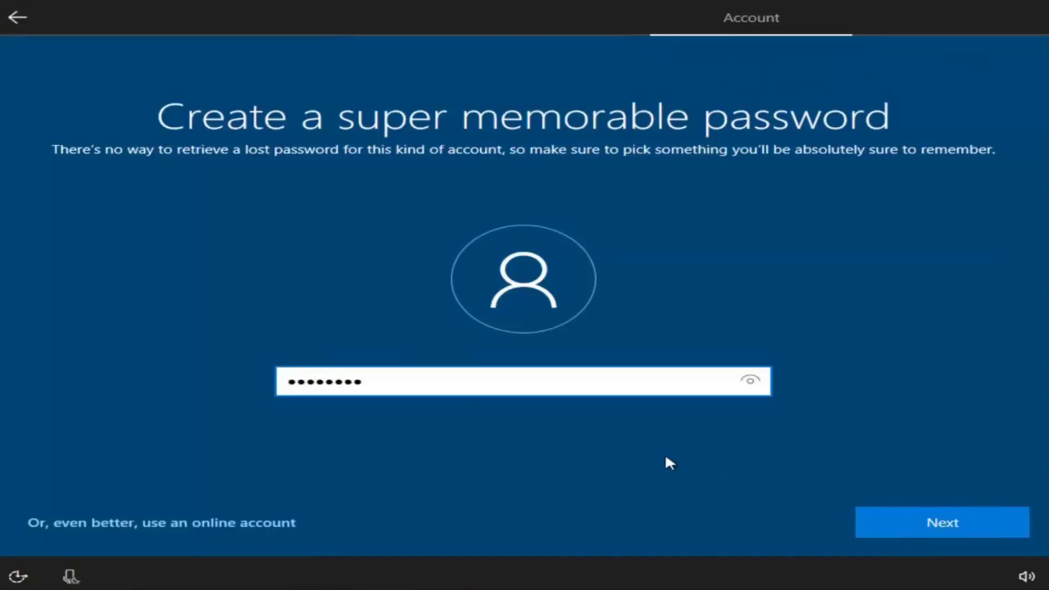
{"action": "key", "text": "ctrl+a"}
{"action": "type", "text": "••••••"}
{"action": "key", "text": "ctrl+a"}
{"action": "type", "text": "•••••••••"}
{"action": "left_click", "coordinate": [986, 529]}
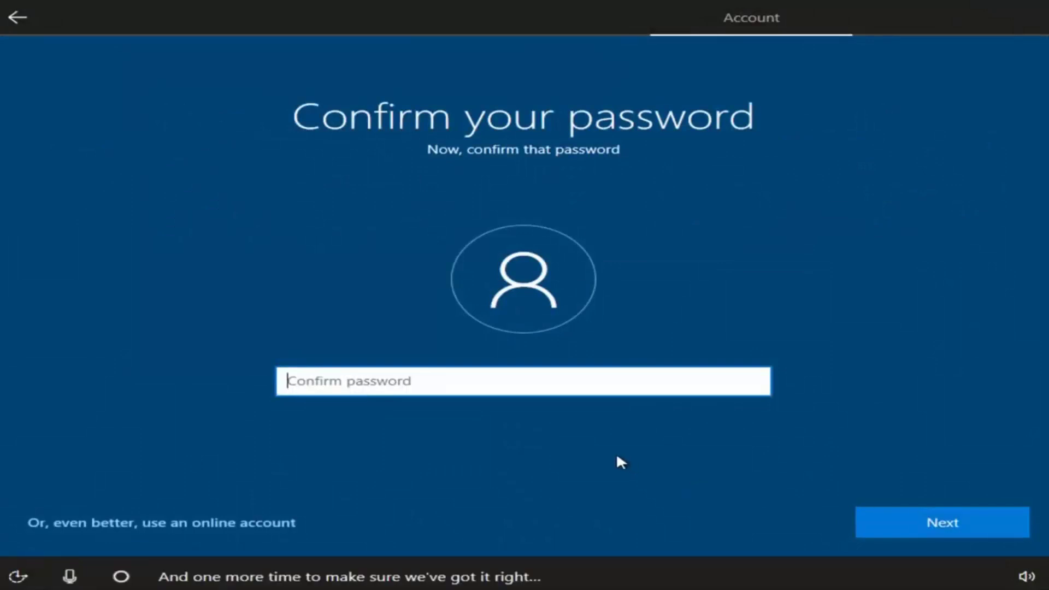
Confirm the password and set a password hint that doesn't contain the password.
{"action": "type", "text": "•••••••••"}
{"action": "left_click", "coordinate": [902, 529]}
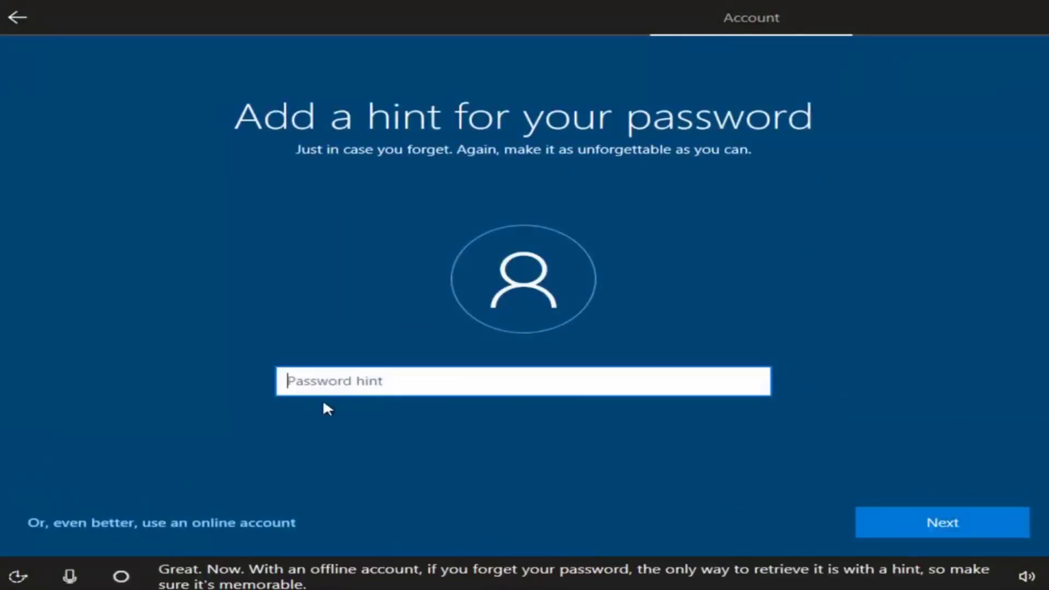
{"action": "type", "text": "password"}
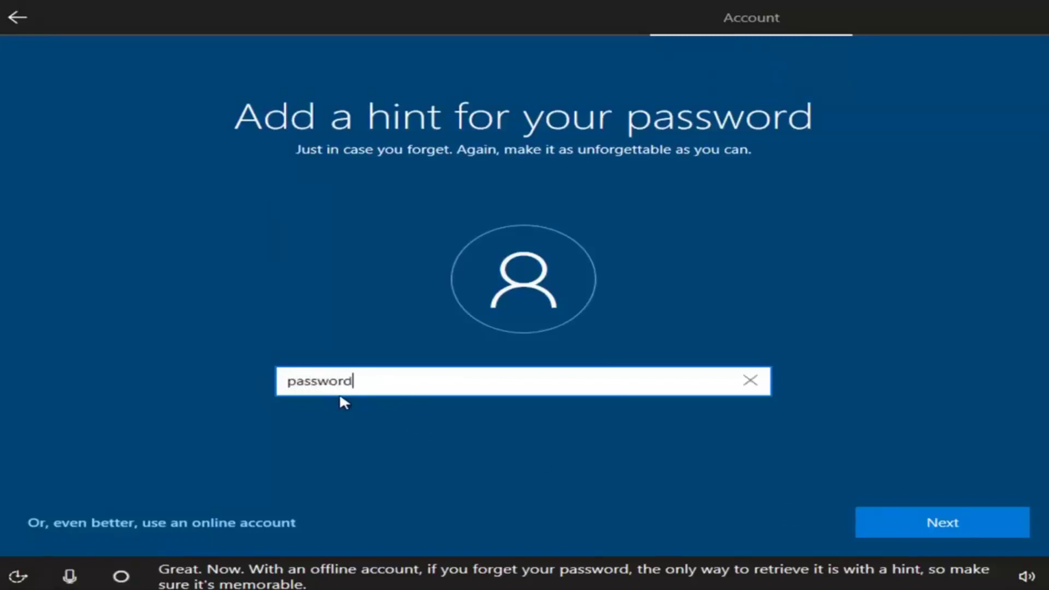
{"action": "left_click", "coordinate": [908, 526]}
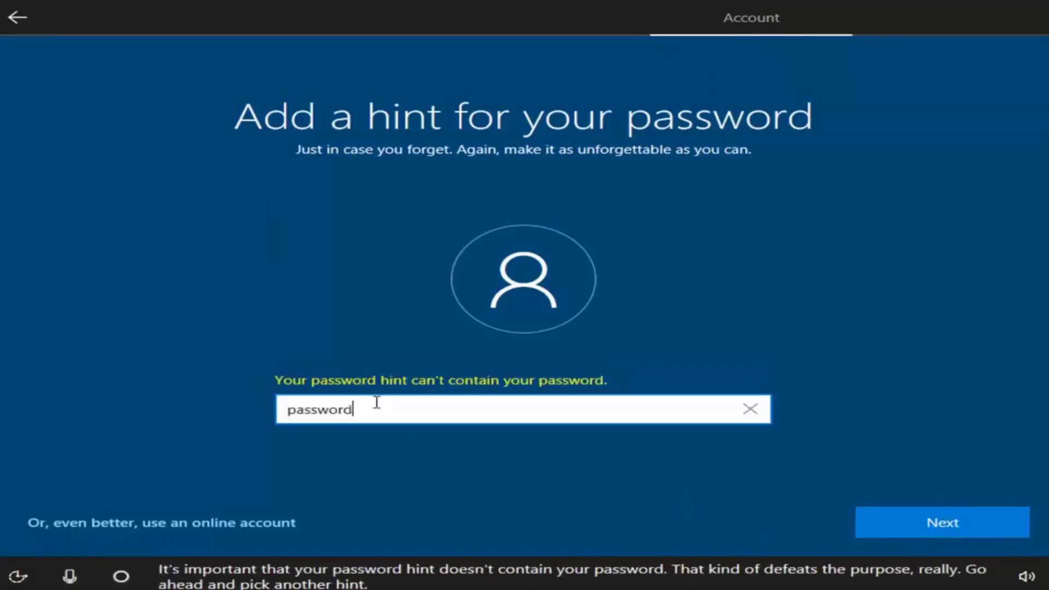
{"action": "type", "text": "1"}
{"action": "left_click", "coordinate": [863, 524]}
{"action": "type", "text": "pass-word"}
{"action": "left_click", "coordinate": [952, 531]}
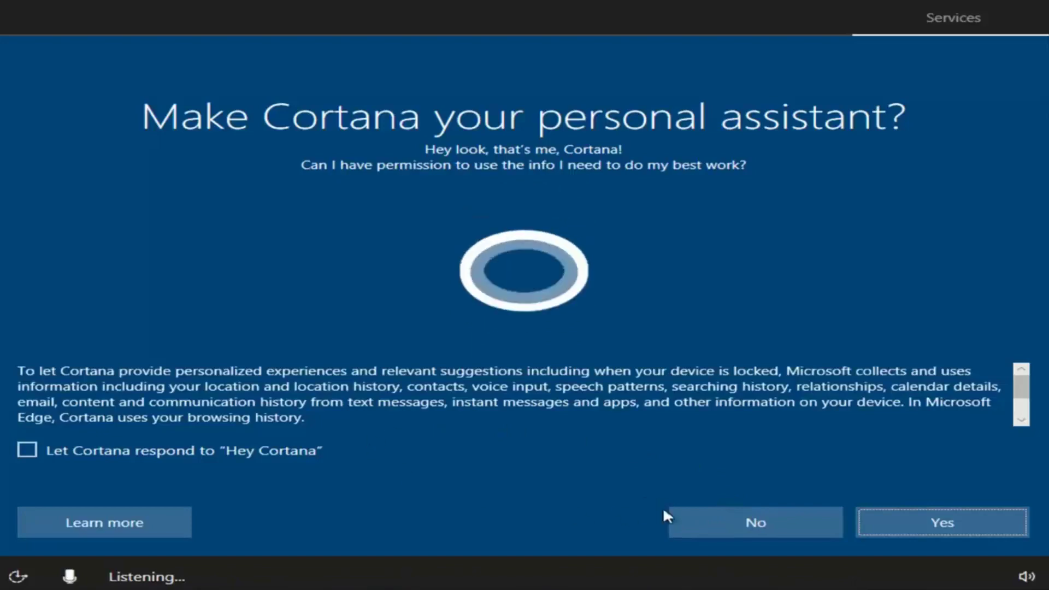
Decline Cortana as personal assistant.
{"action": "left_click", "coordinate": [718, 519]}
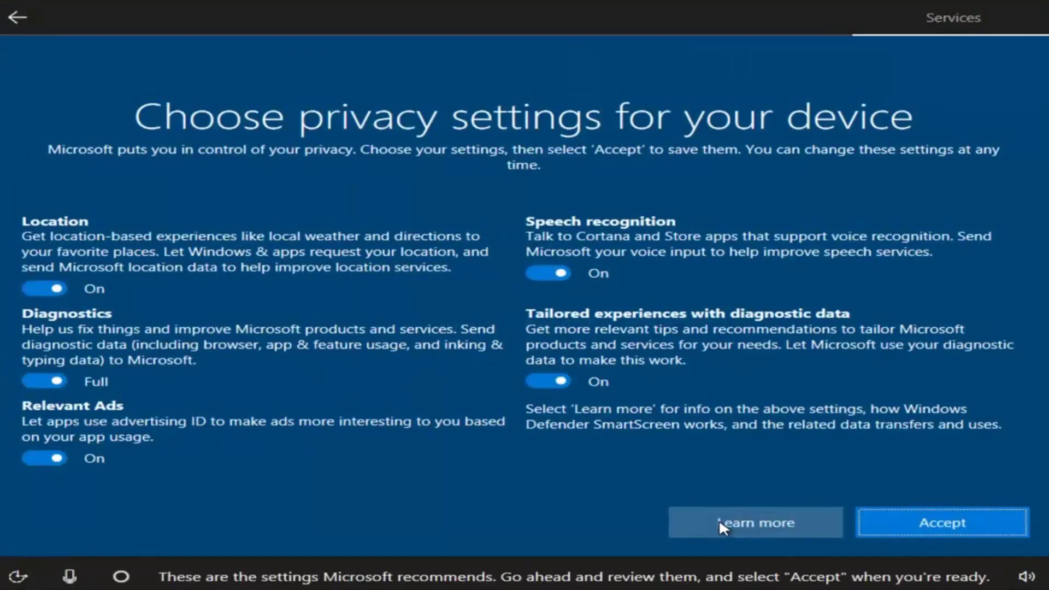
Turn off Location, Speech recognition, Tailored experiences and Relevant Ads, then accept.
{"action": "left_click", "coordinate": [47, 285]}
{"action": "left_click", "coordinate": [542, 273]}
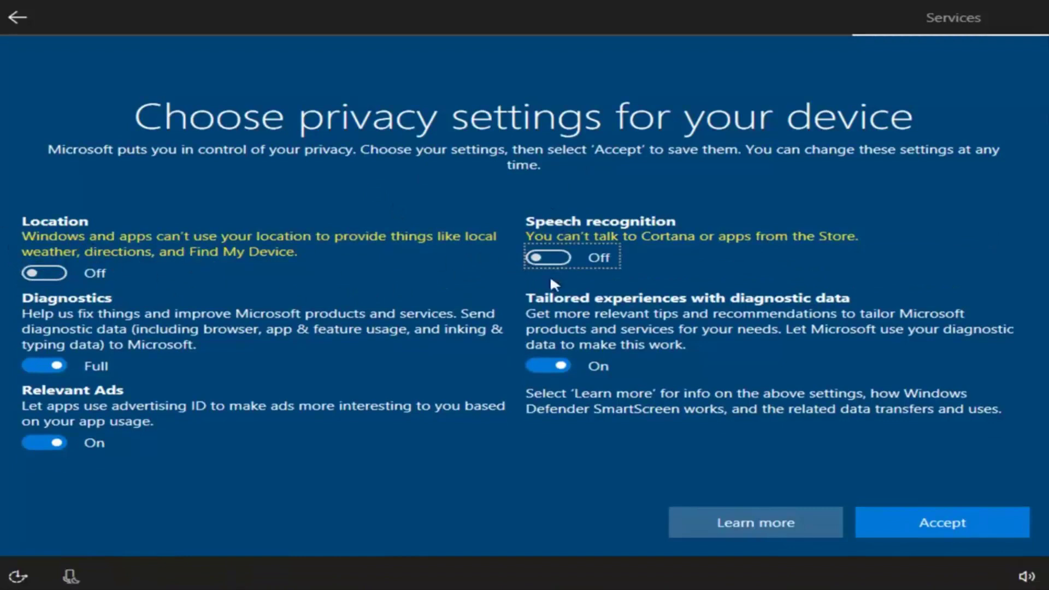
{"action": "left_click", "coordinate": [541, 366]}
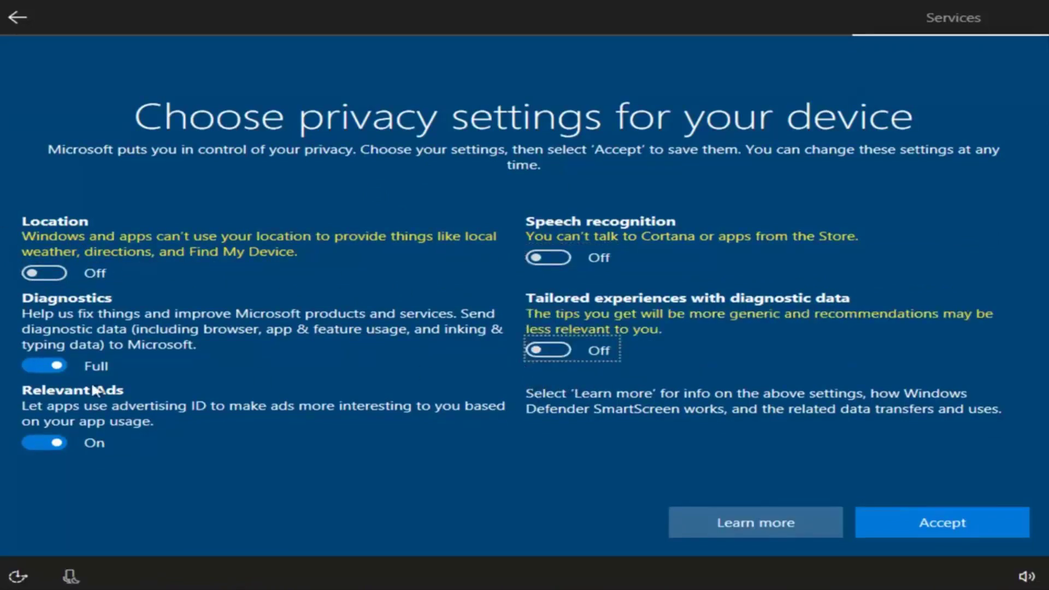
{"action": "left_click", "coordinate": [39, 438]}
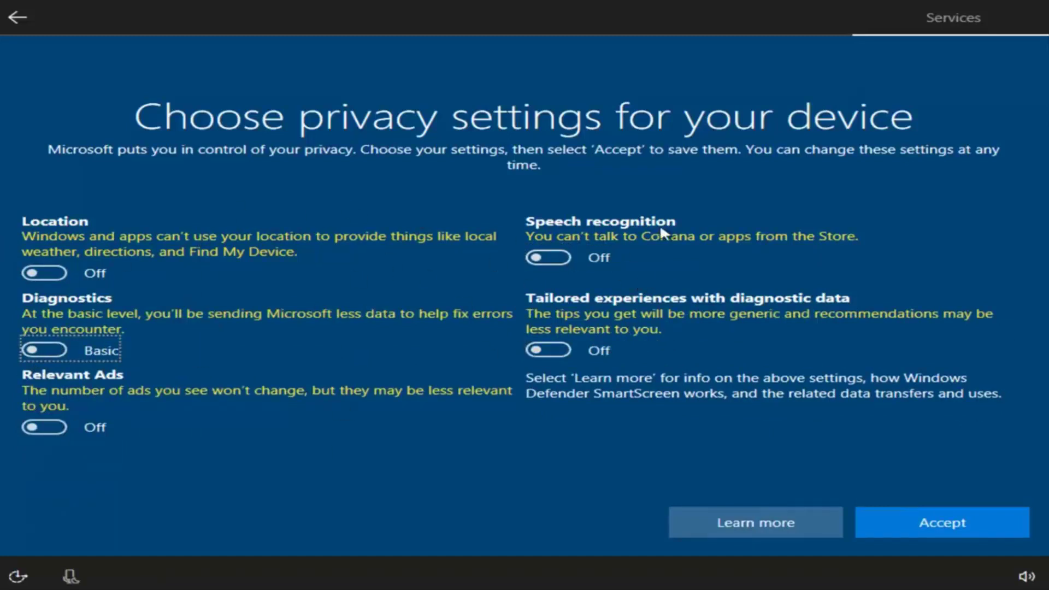
{"action": "left_click", "coordinate": [885, 526]}
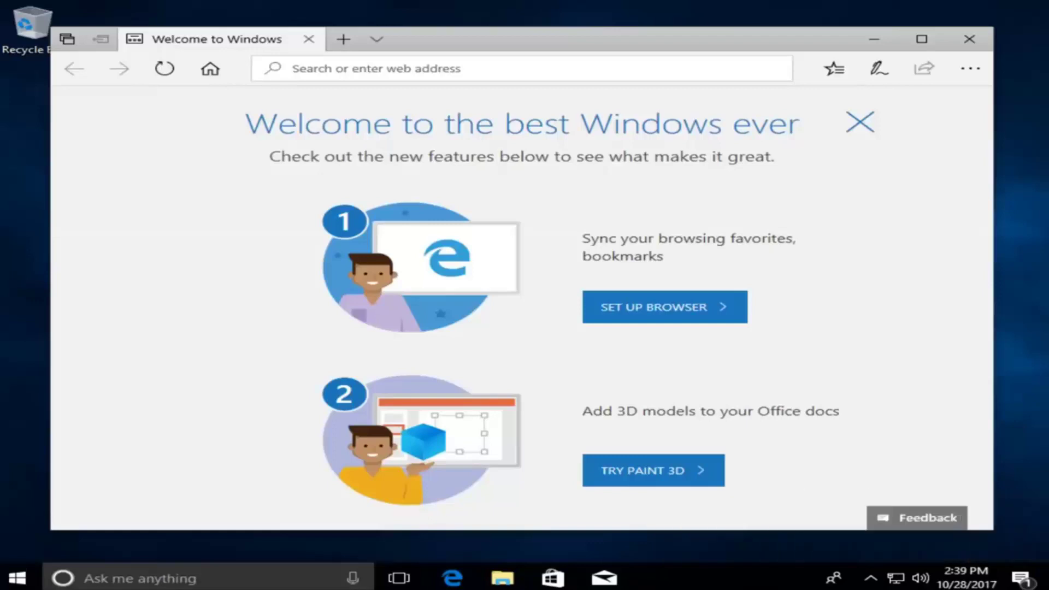
Close the Microsoft Edge Welcome to Windows window.
{"action": "left_click", "coordinate": [722, 41]}
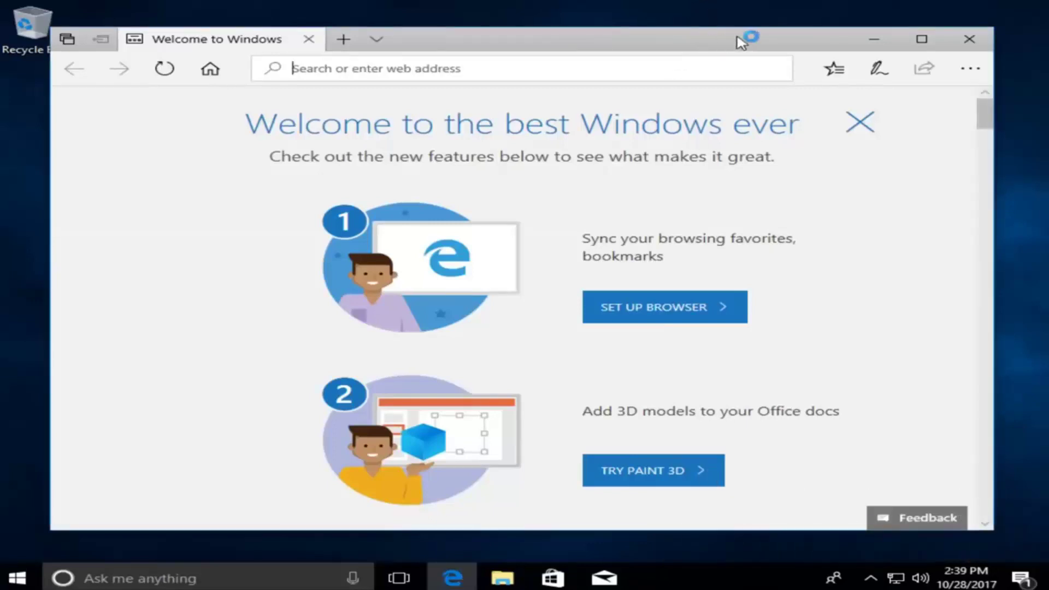
{"action": "left_click", "coordinate": [968, 41]}
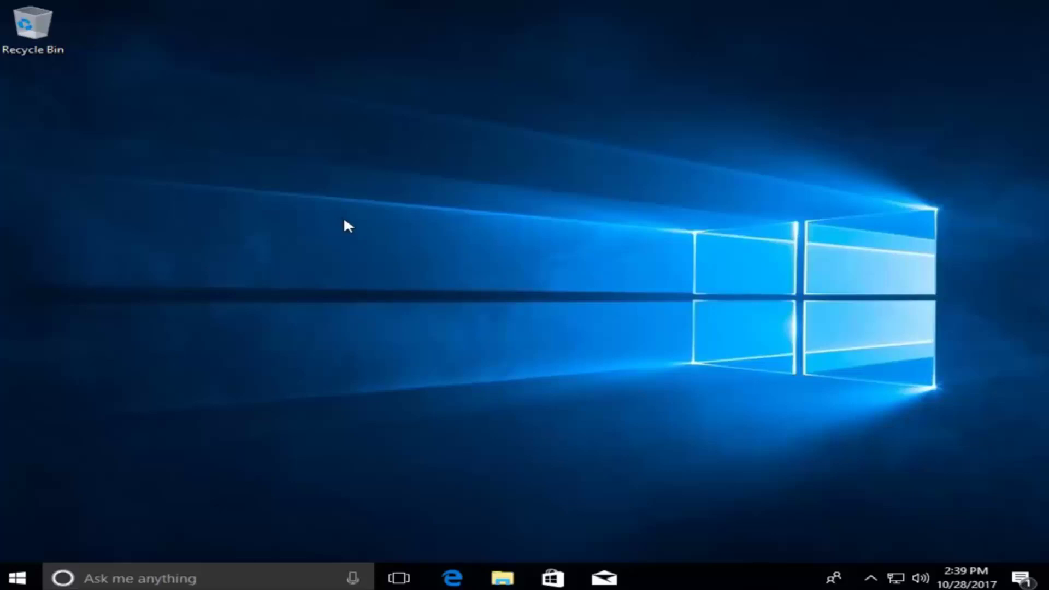
{"action": "left_click", "coordinate": [25, 575]}
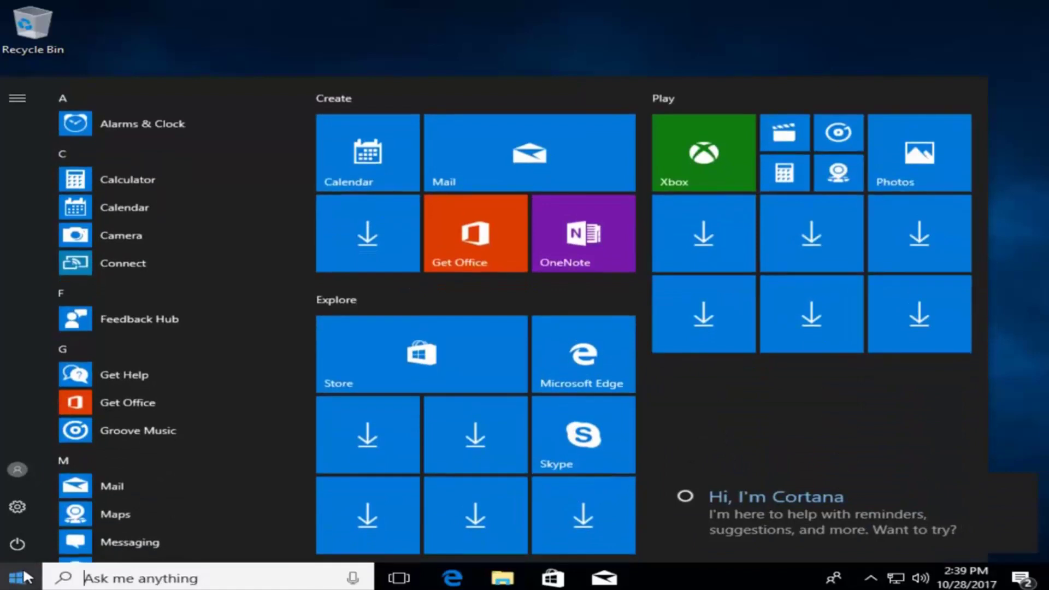
{"action": "left_click", "coordinate": [473, 23]}
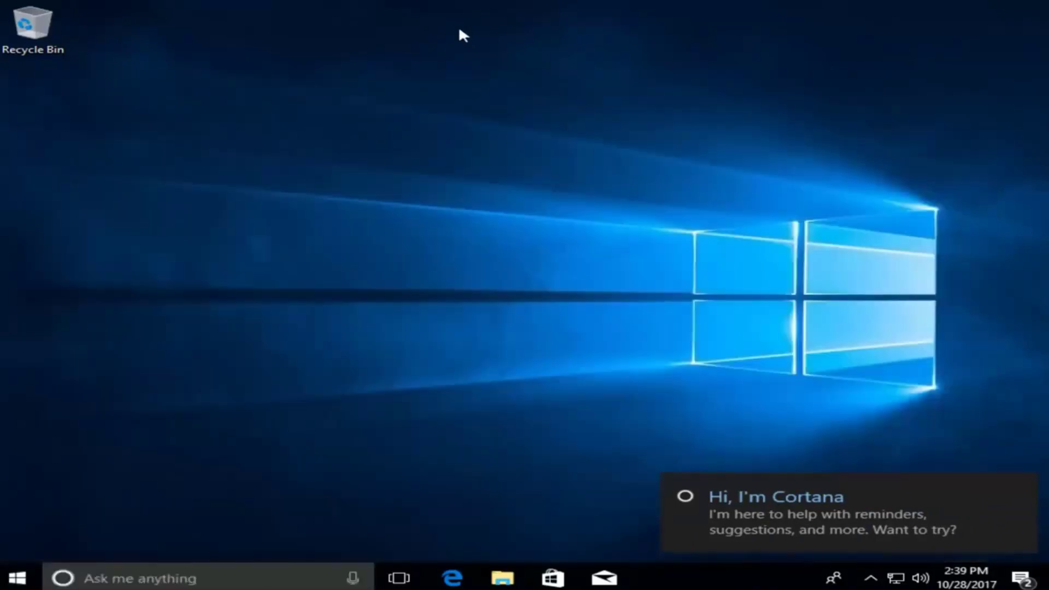